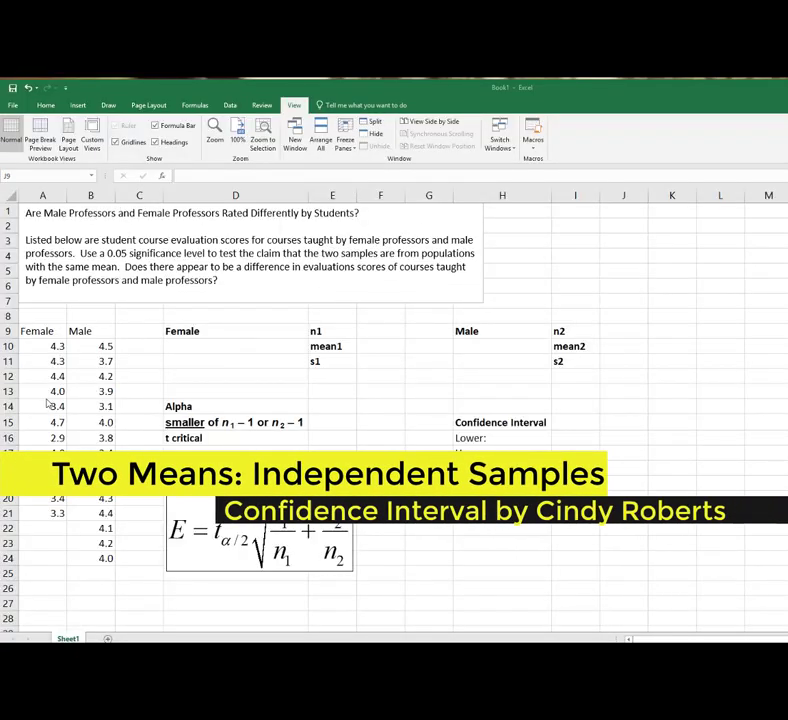
# - Point out the female ratings in column A and the male ratings in column B
pyautogui.click(45, 350)
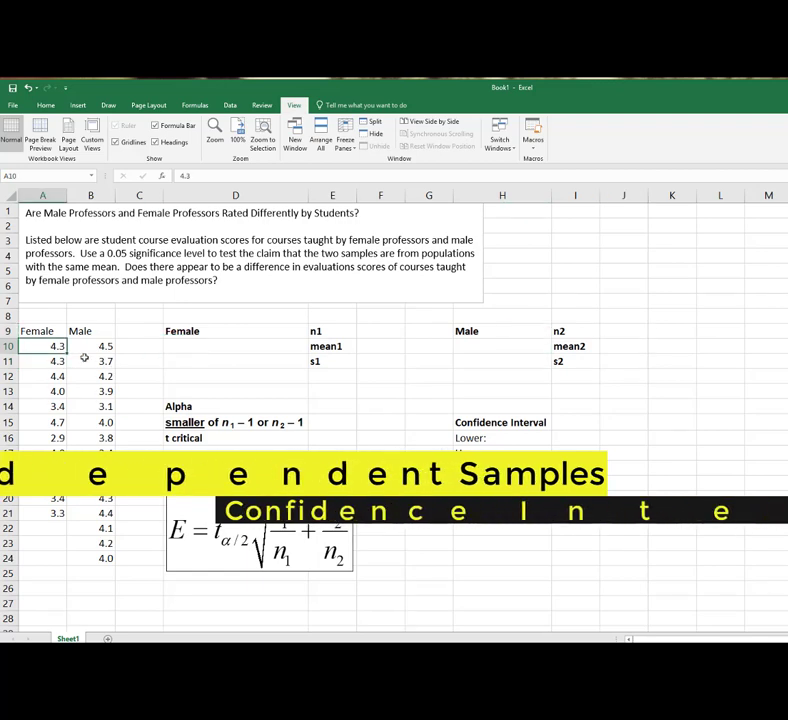
pyautogui.click(95, 375)
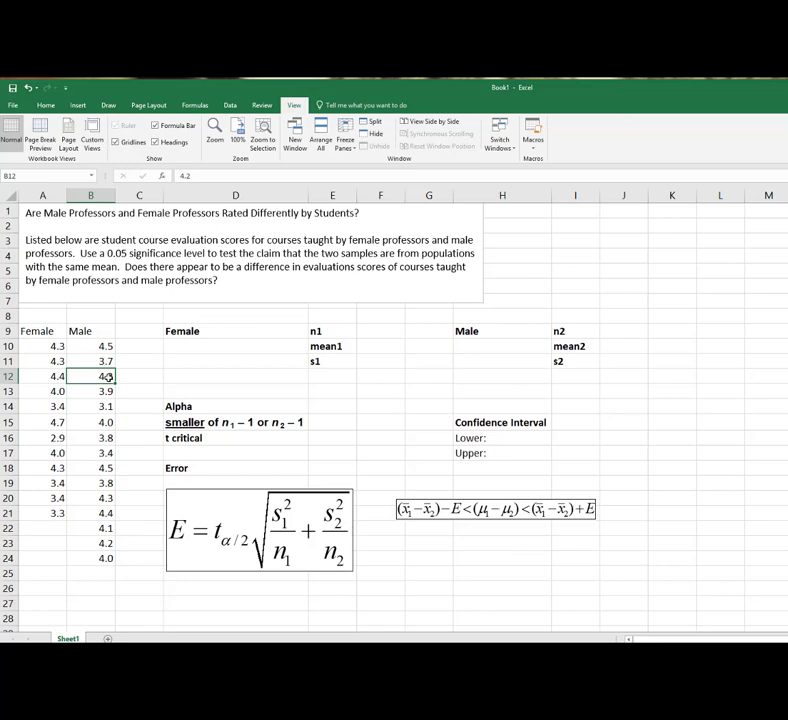
pyautogui.click(240, 366)
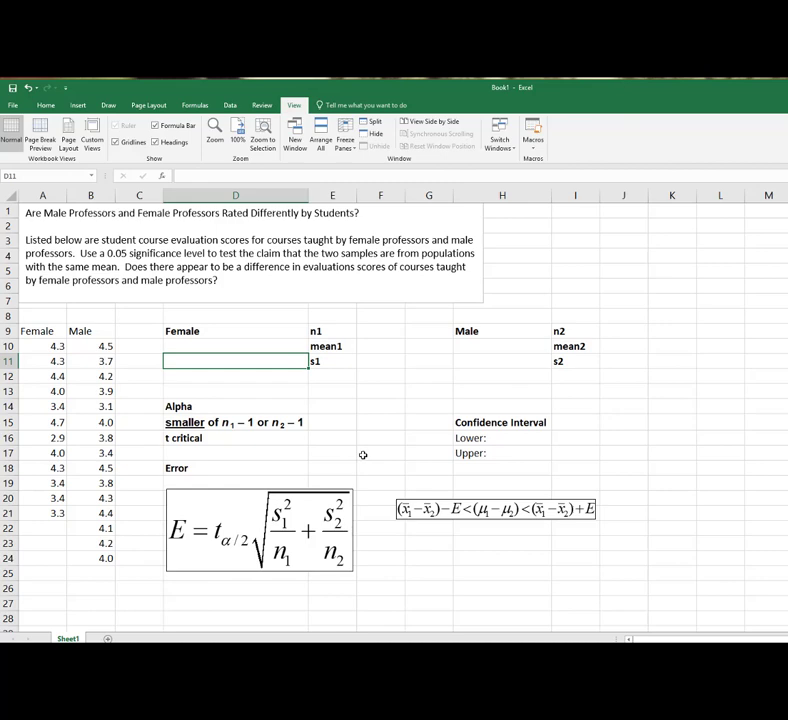
# - Enter =COUNT(A10:A21) in F9 and =COUNT(B10:B24) in J9, giving 12 and 15
pyautogui.click(389, 333)
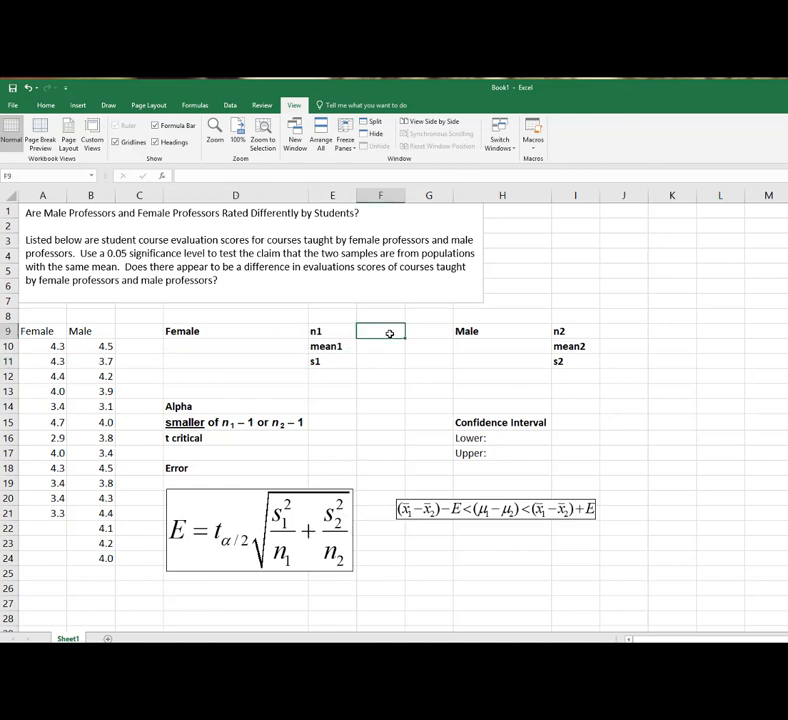
pyautogui.write('=count(')
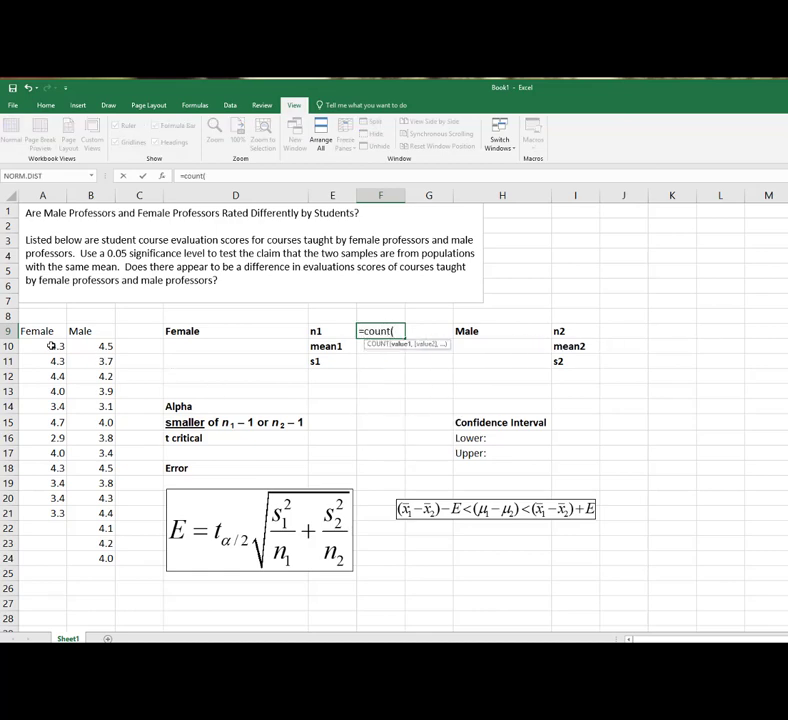
pyautogui.moveTo(55, 346); pyautogui.dragTo(44, 512)
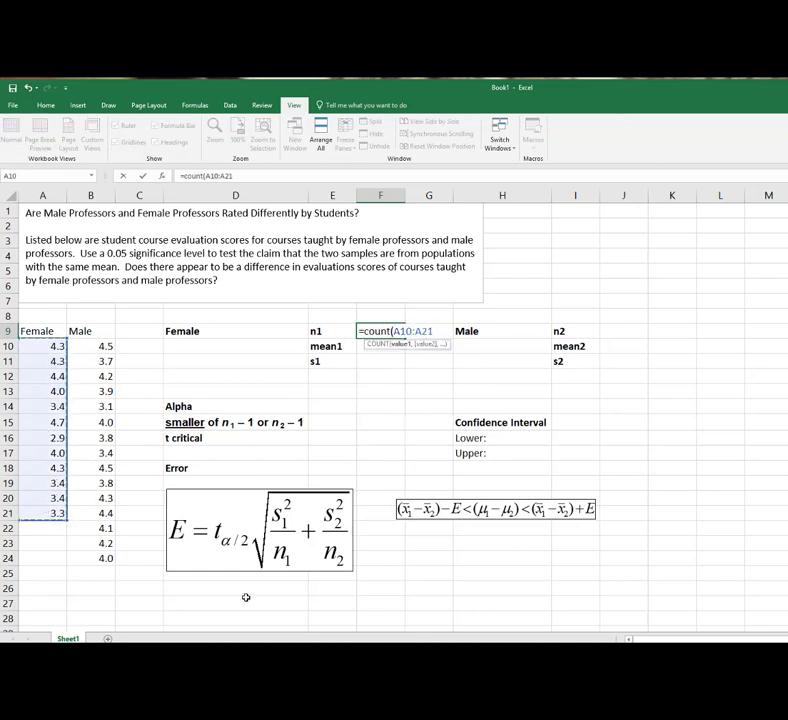
pyautogui.write(')')
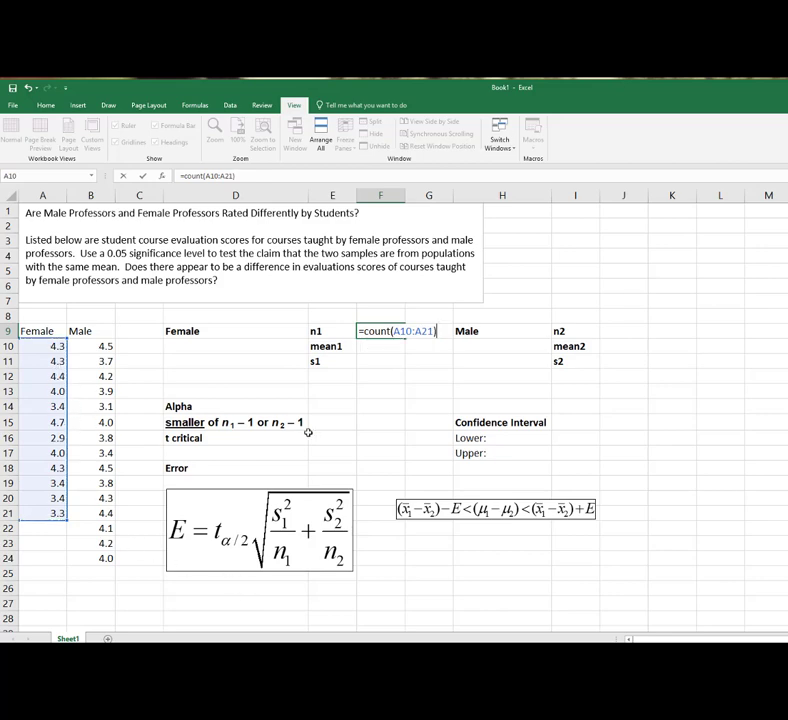
pyautogui.press('Return')
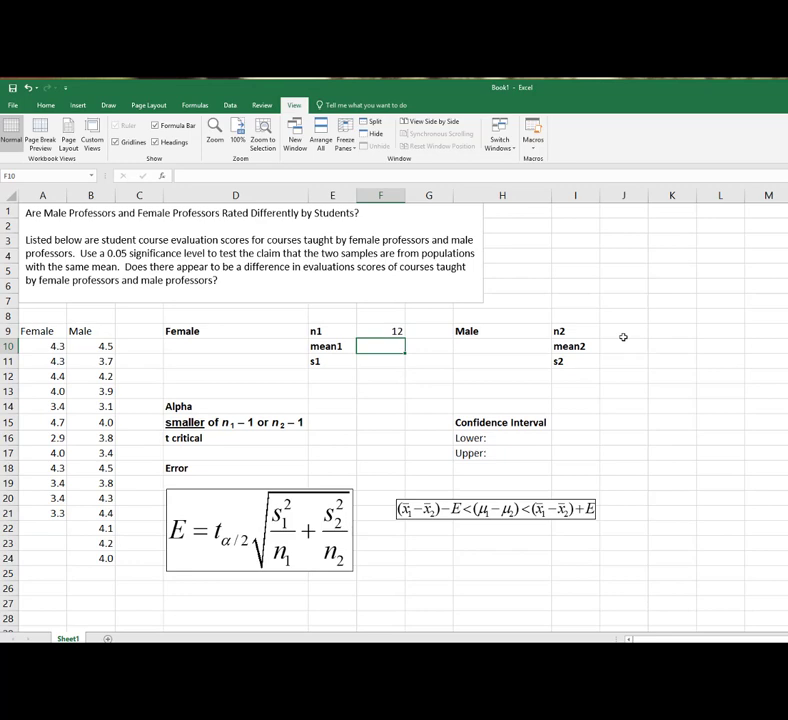
pyautogui.click(624, 333)
pyautogui.write('=count(')
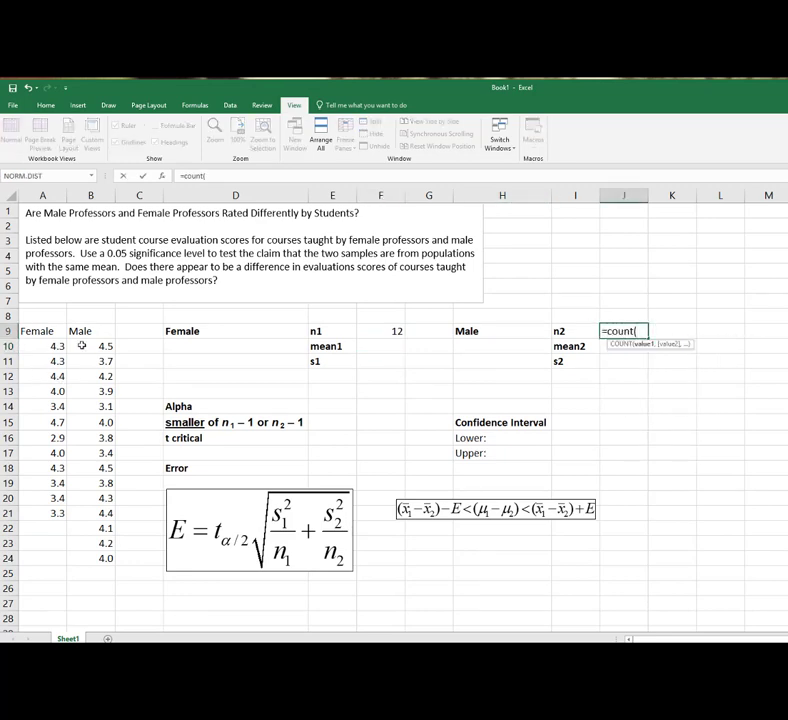
pyautogui.moveTo(91, 346); pyautogui.dragTo(88, 563)
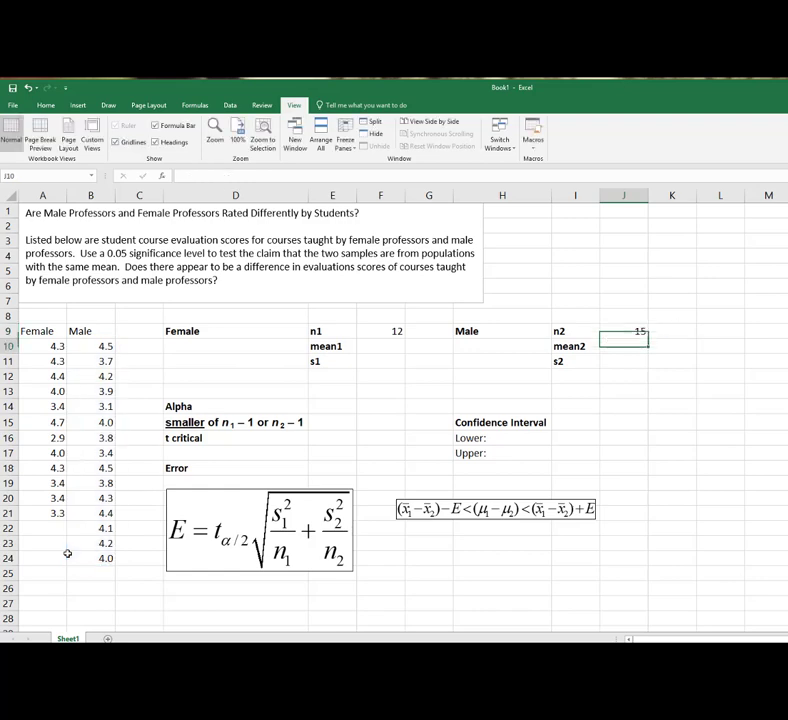
pyautogui.press('Return')
# - Enter =AVERAGE(A10:A21) in F10 and =AVERAGE(B10:B24) in J10, giving 3.86667 and 3.99333
pyautogui.click(371, 346)
pyautogui.write('=average(')
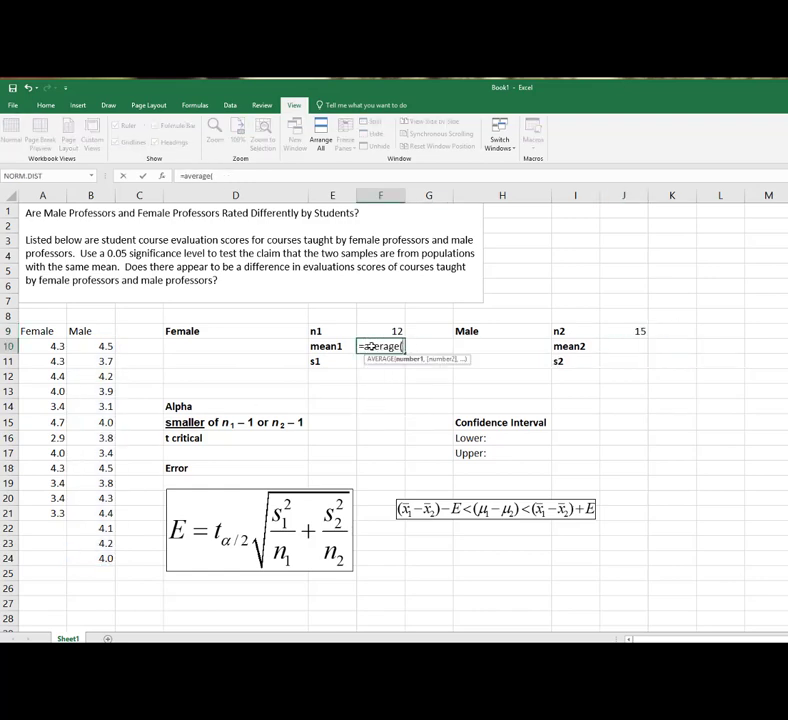
pyautogui.moveTo(58, 346); pyautogui.dragTo(37, 498)
pyautogui.write(')')
pyautogui.press('Return')
pyautogui.click(614, 347)
pyautogui.write('=average(')
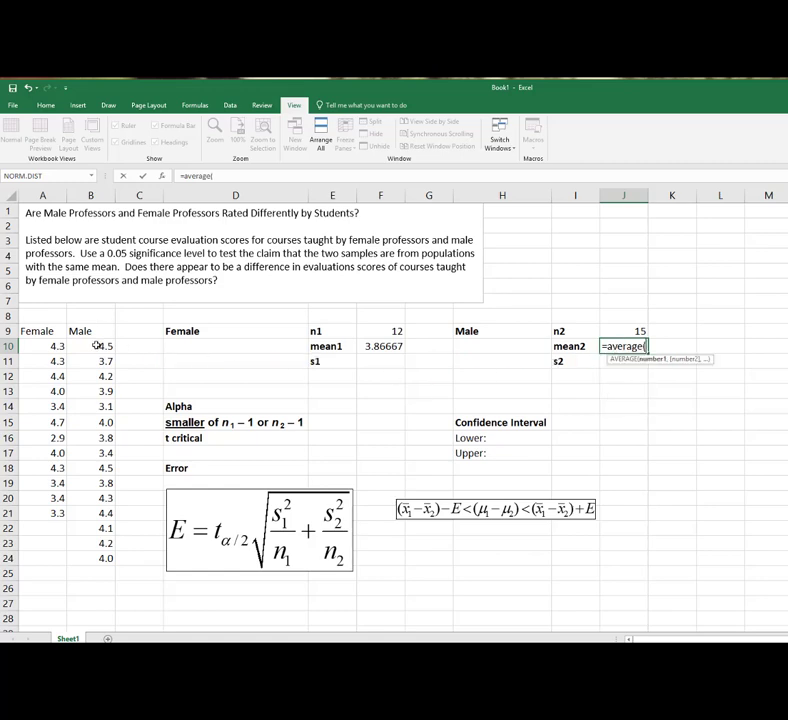
pyautogui.moveTo(98, 346); pyautogui.dragTo(82, 558)
pyautogui.write(')')
pyautogui.press('Return')
# - Enter =STDEV(A10:A21) in F11 and =STDEV(B10:B24) in J11, giving 0.563 and 0.39545
pyautogui.click(383, 358)
pyautogui.write('=stdev')
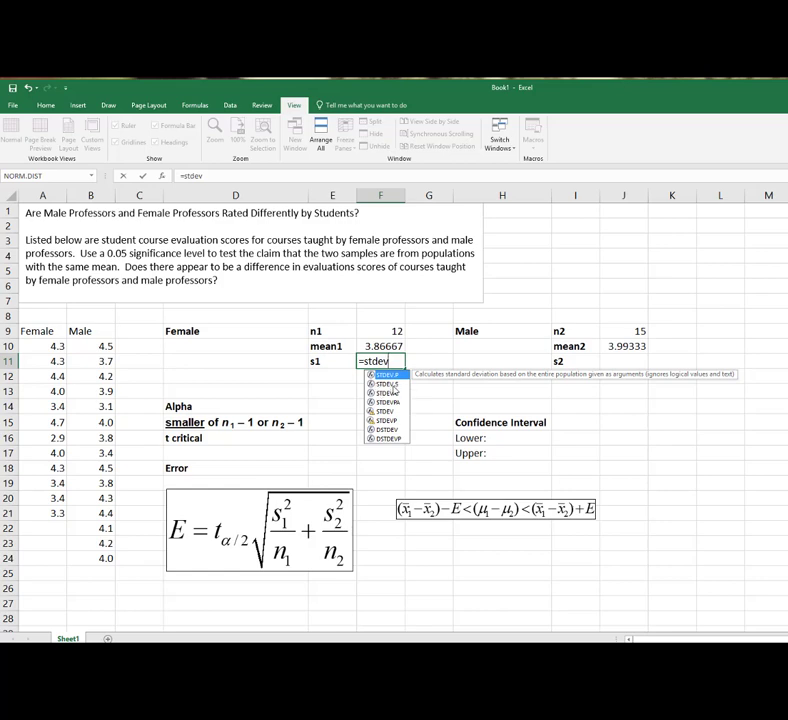
pyautogui.write('(')
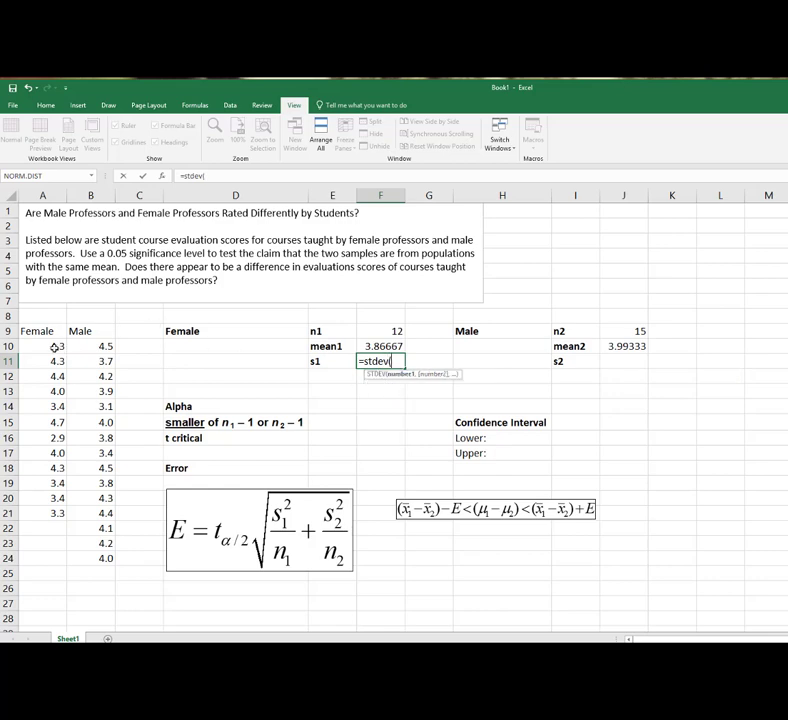
pyautogui.moveTo(56, 346); pyautogui.dragTo(16, 508)
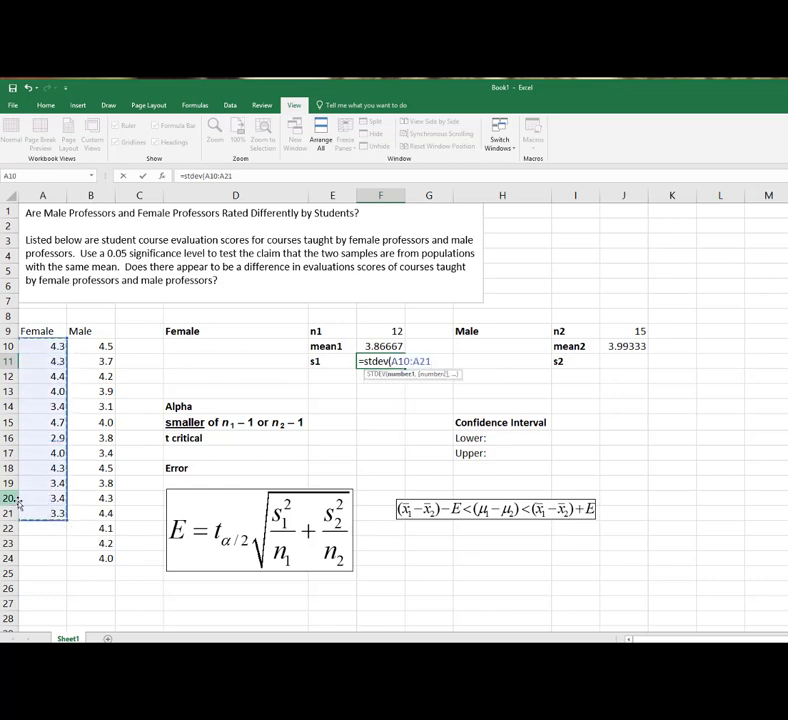
pyautogui.write(')')
pyautogui.press('Return')
pyautogui.click(622, 359)
pyautogui.write('=stdev(')
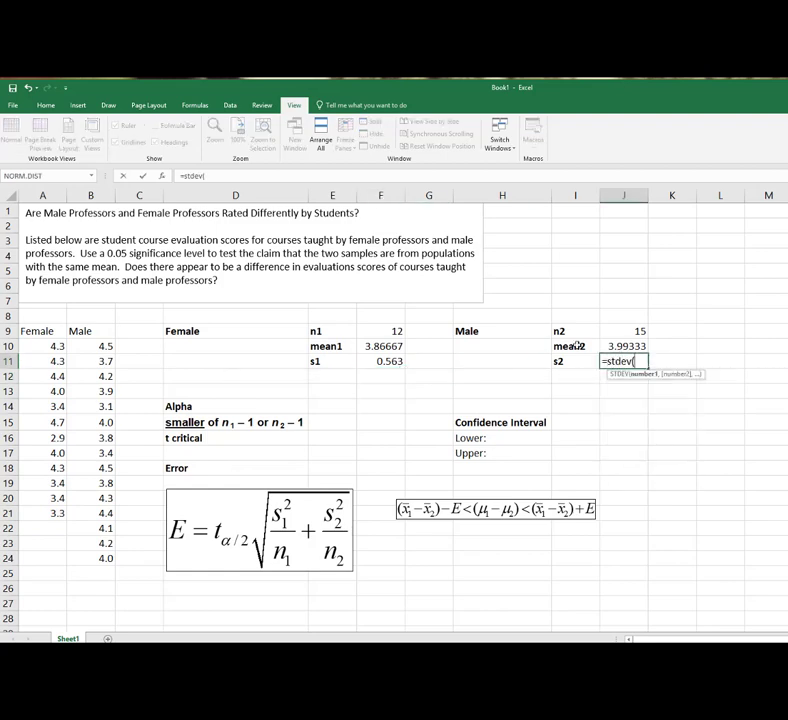
pyautogui.moveTo(105, 346); pyautogui.dragTo(93, 550)
pyautogui.write(')')
pyautogui.press('Return')
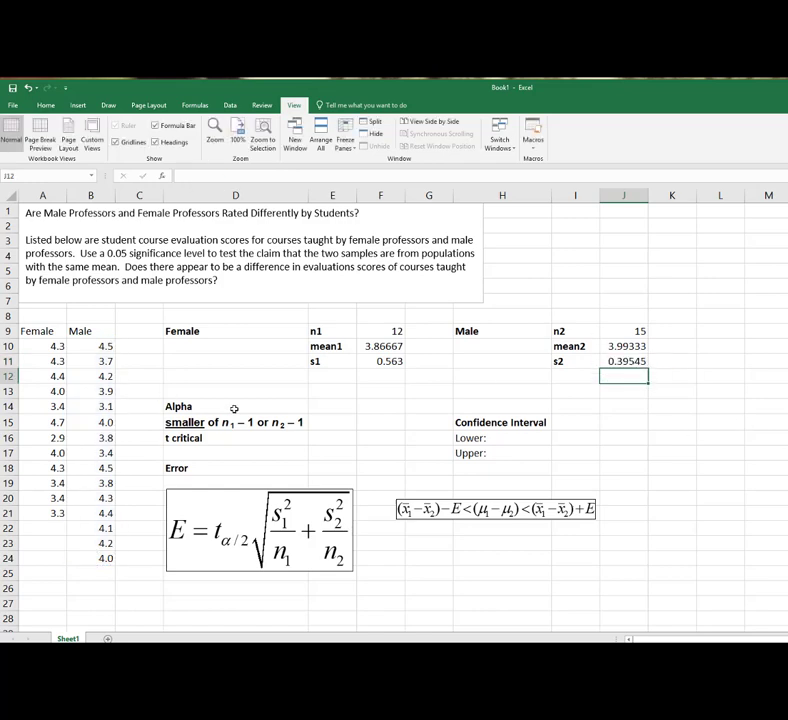
# - Enter the alpha value 0.05 in E14
pyautogui.click(328, 405)
pyautogui.write('0.05')
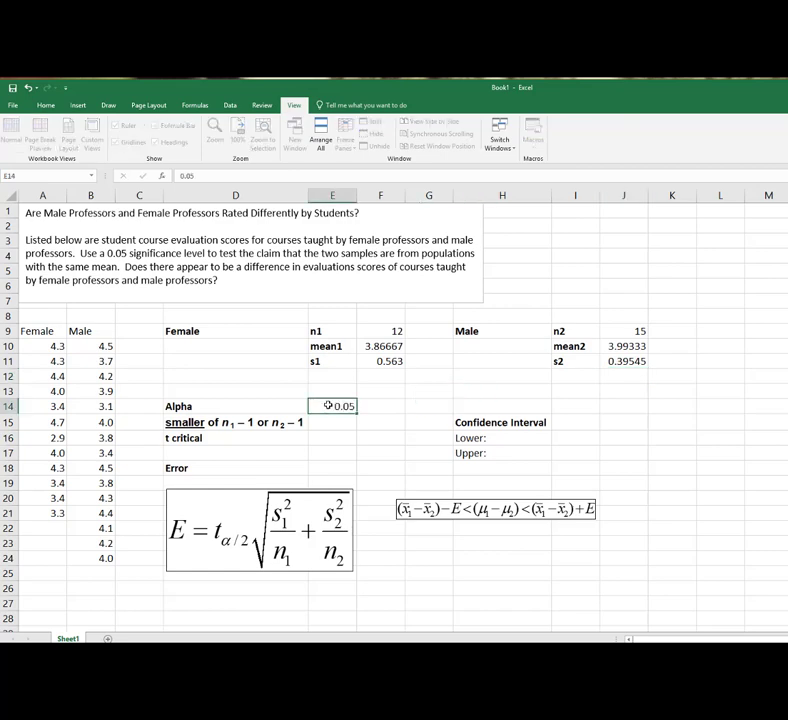
pyautogui.press('Return')
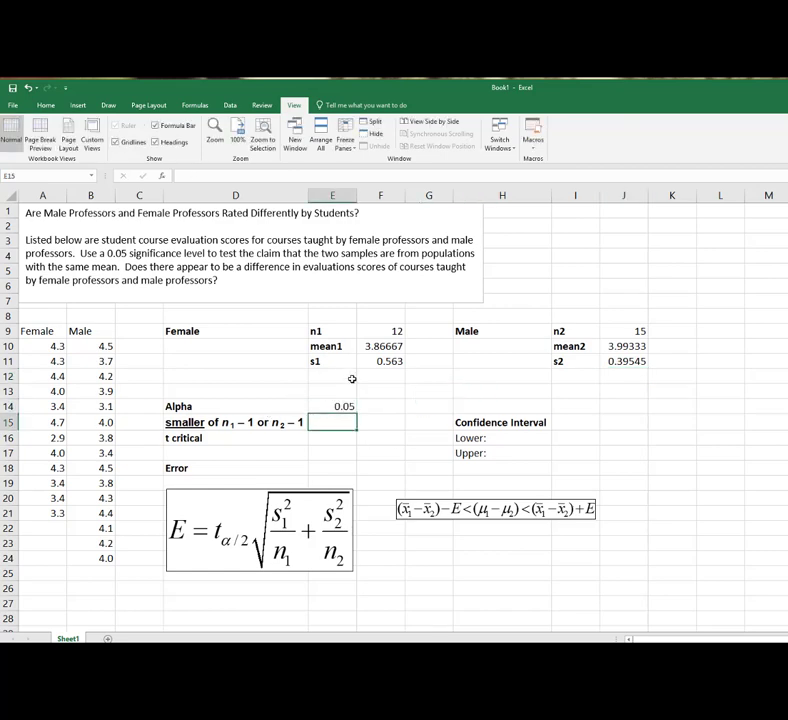
# - Review the count, mean and standard deviation formulas for both samples
pyautogui.click(395, 330)
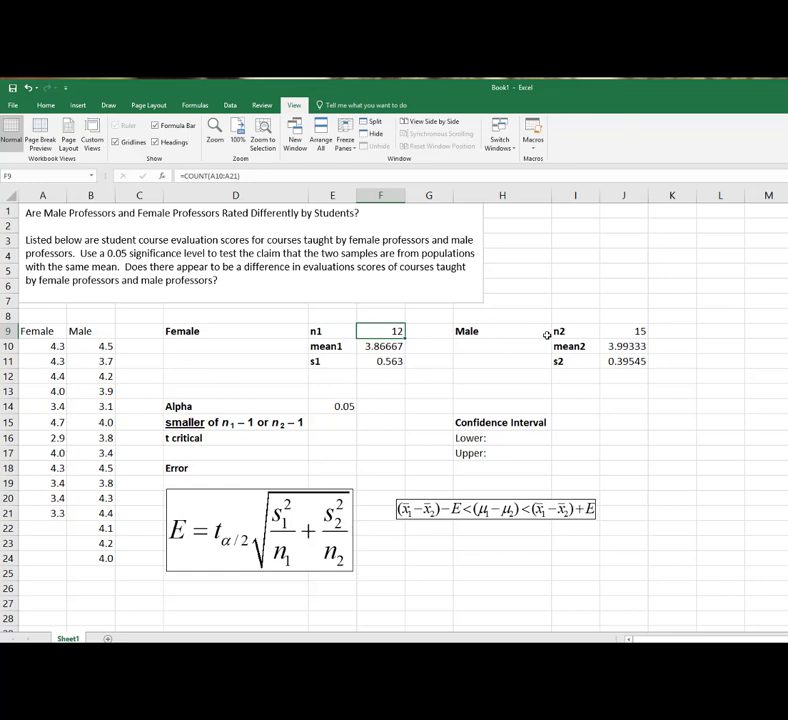
pyautogui.click(638, 332)
pyautogui.click(395, 330)
pyautogui.click(640, 331)
pyautogui.click(368, 329)
pyautogui.click(324, 424)
pyautogui.click(390, 331)
pyautogui.click(390, 346)
pyautogui.click(390, 361)
pyautogui.click(620, 331)
pyautogui.click(620, 346)
pyautogui.click(620, 361)
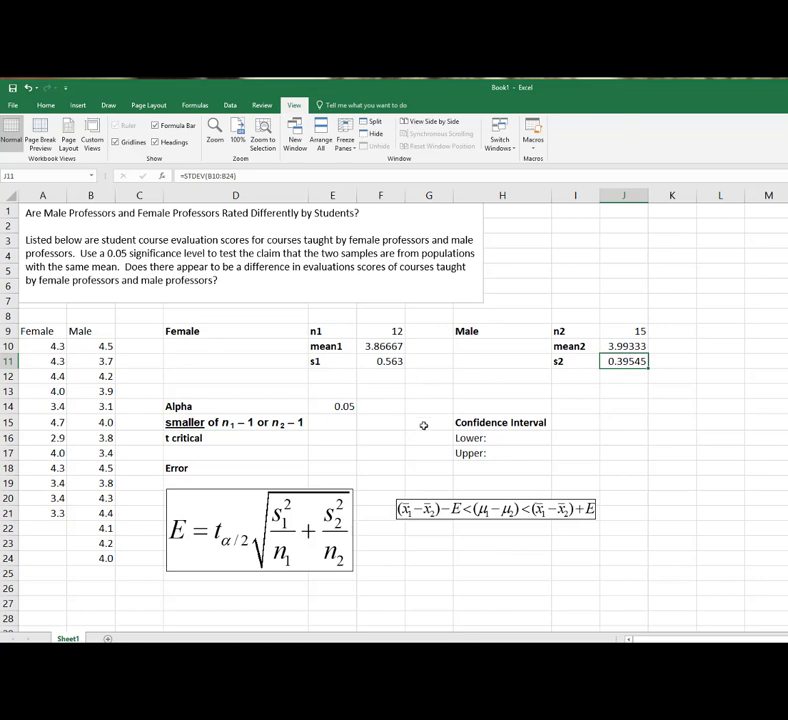
pyautogui.click(388, 346)
# - Enter =MIN(F9,J9)-1 in E15 for the degrees of freedom, showing 11
pyautogui.click(339, 423)
pyautogui.write('=min(')
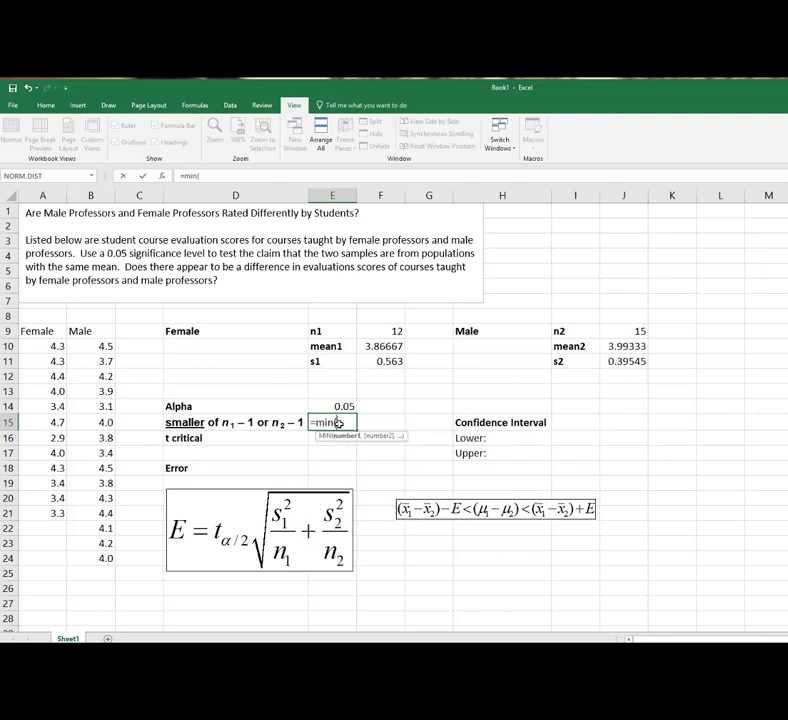
pyautogui.click(397, 331)
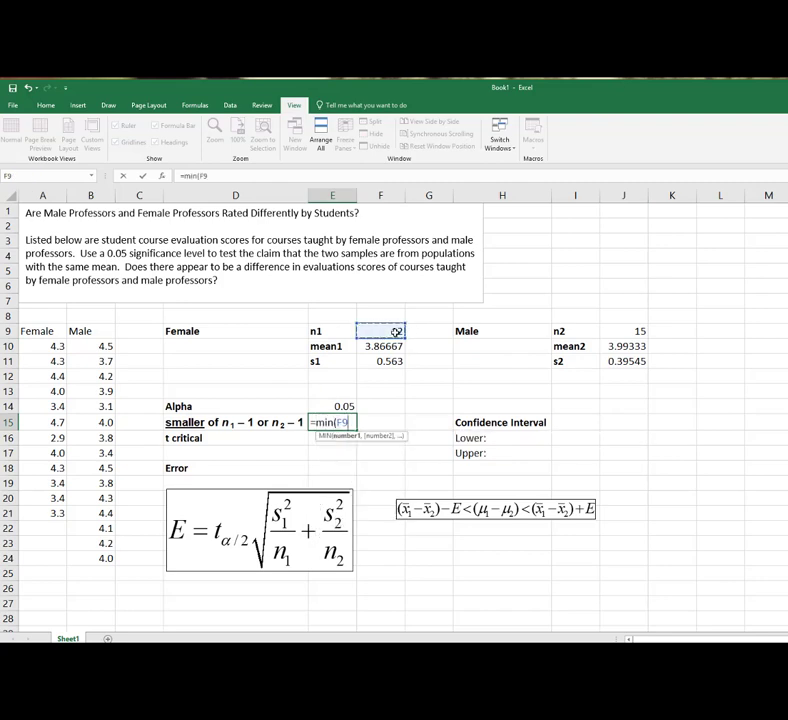
pyautogui.write(',')
pyautogui.click(620, 331)
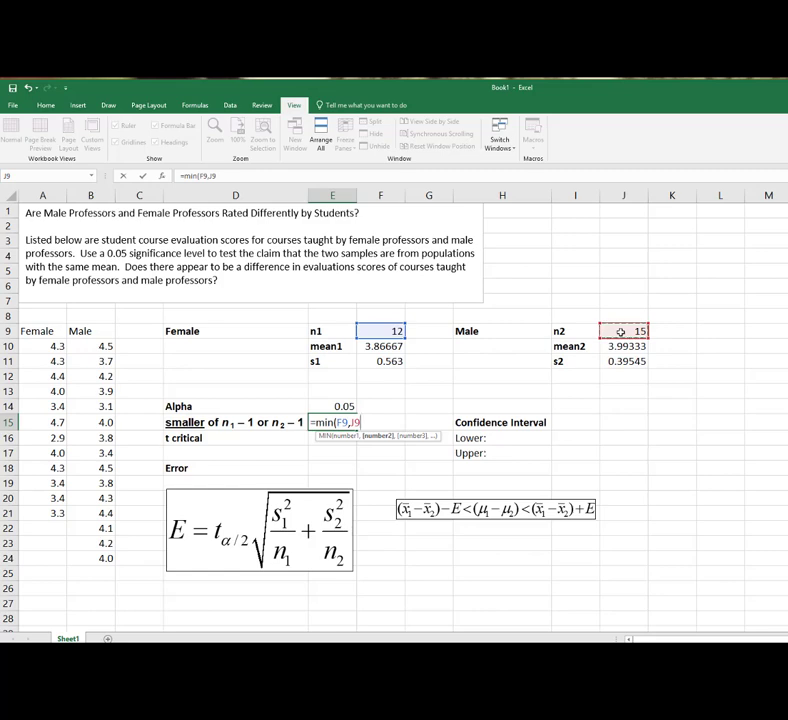
pyautogui.write(')-1')
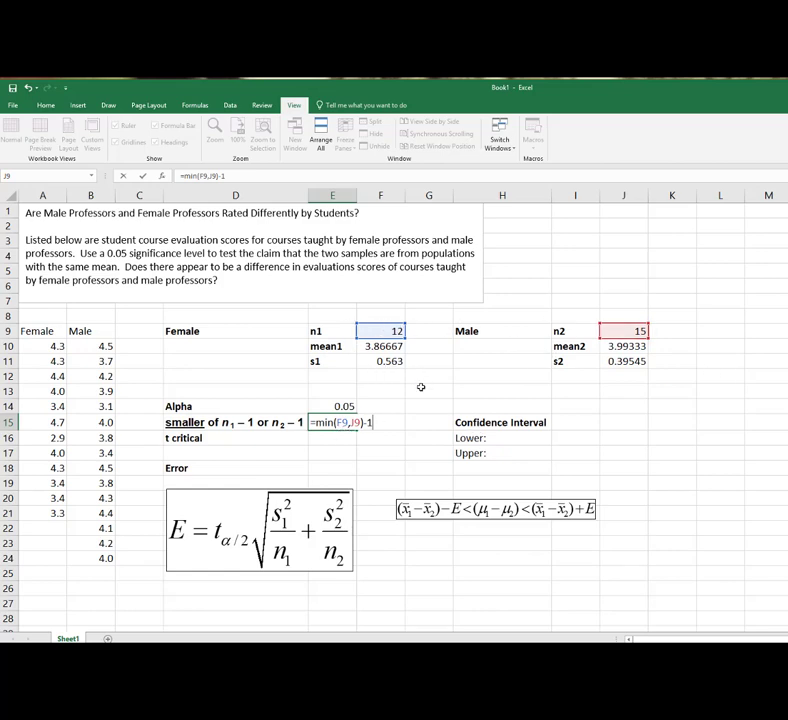
pyautogui.press('Return')
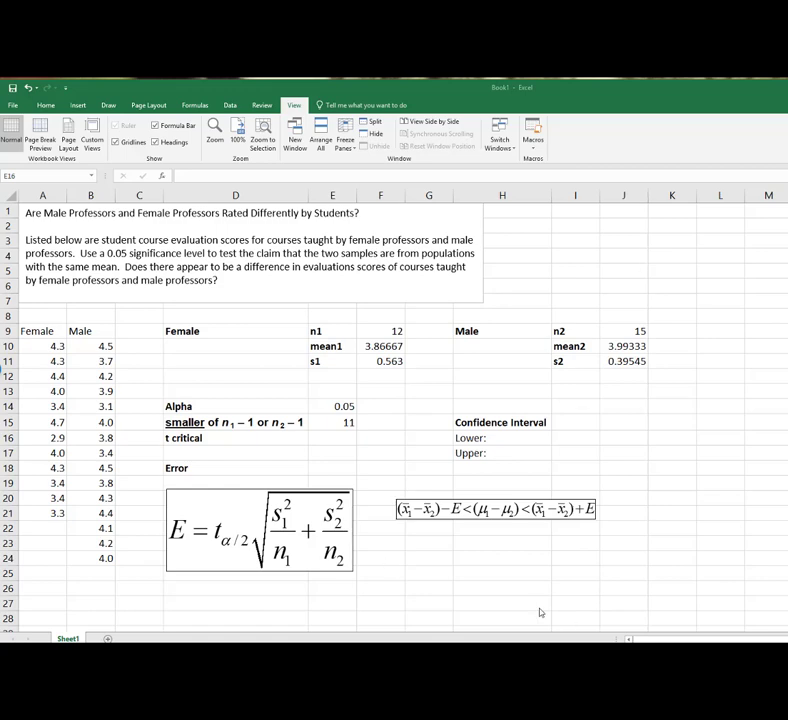
# - Enter =T.INV.2T(E14,E15) in E16, giving a t critical value of 2.20099
pyautogui.click(322, 441)
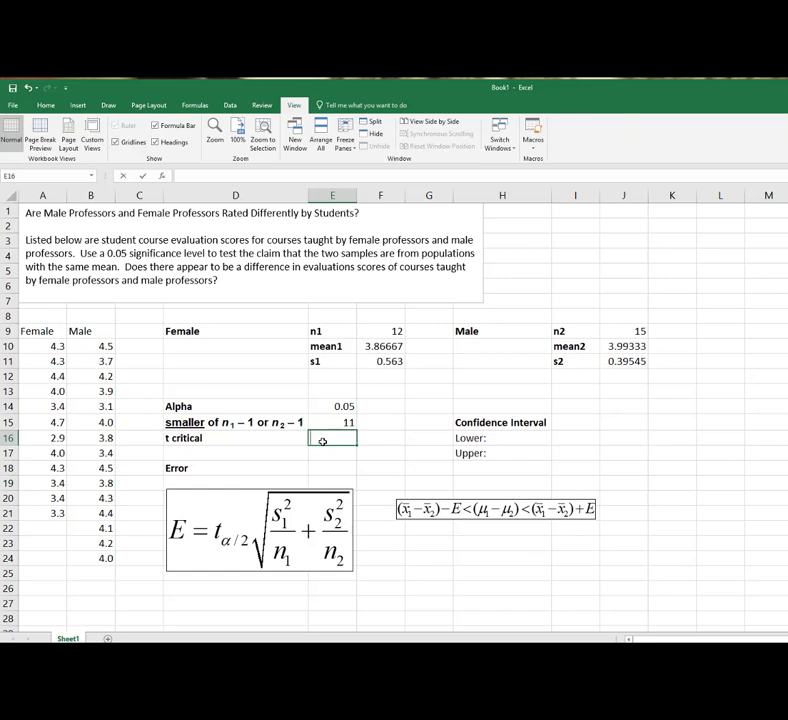
pyautogui.write('=')
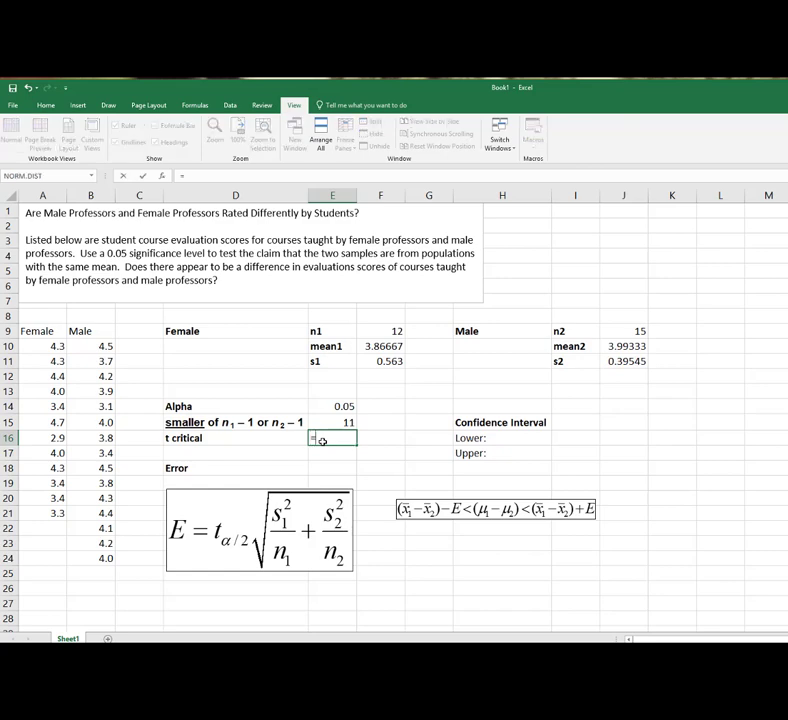
pyautogui.press('Escape')
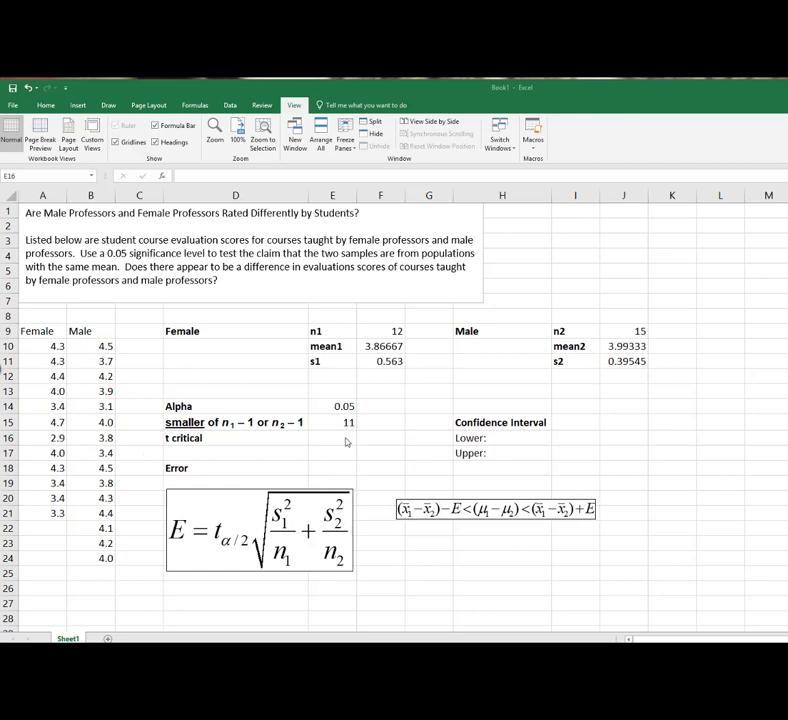
pyautogui.click(336, 438)
pyautogui.write('=t.inv.2t')
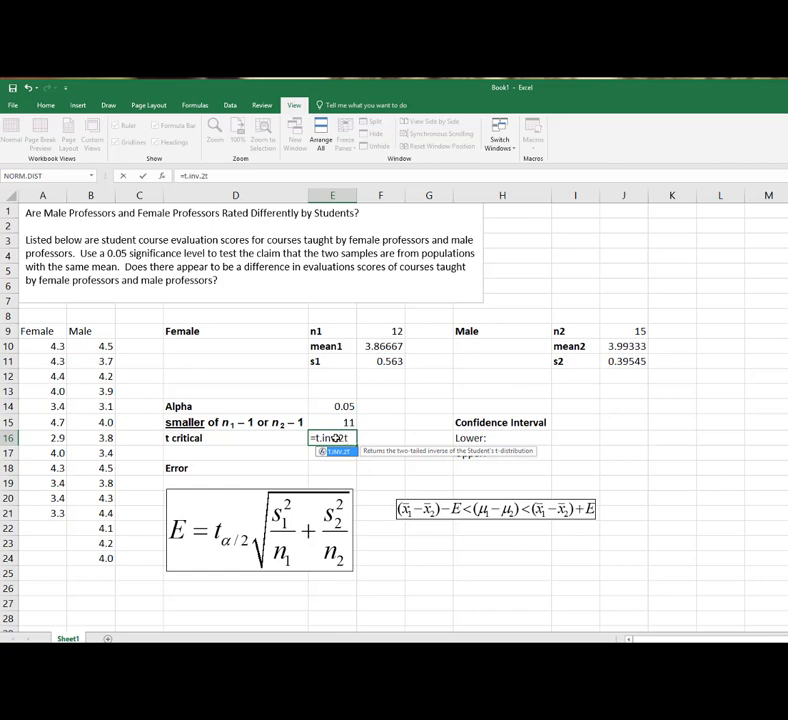
pyautogui.write('(')
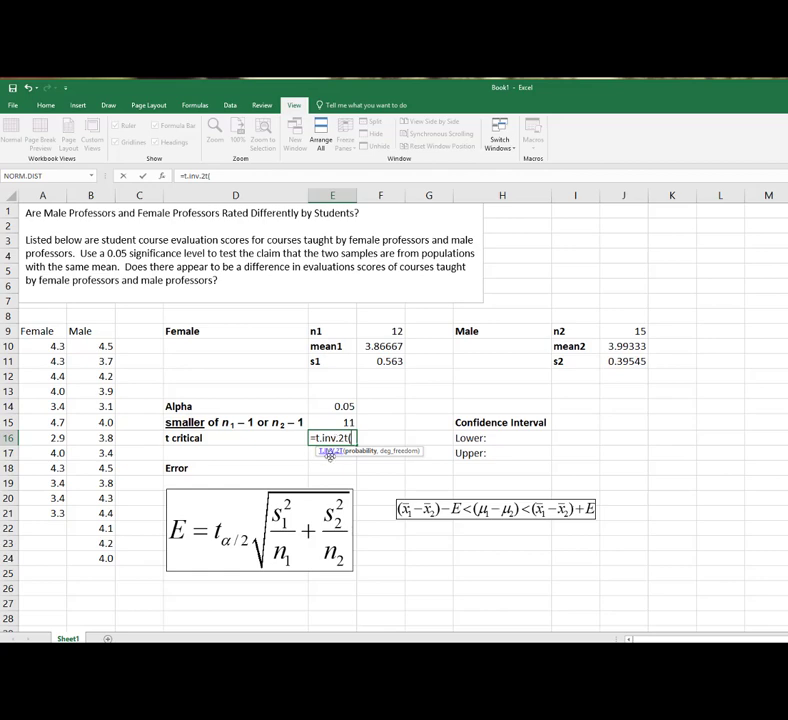
pyautogui.click(341, 406)
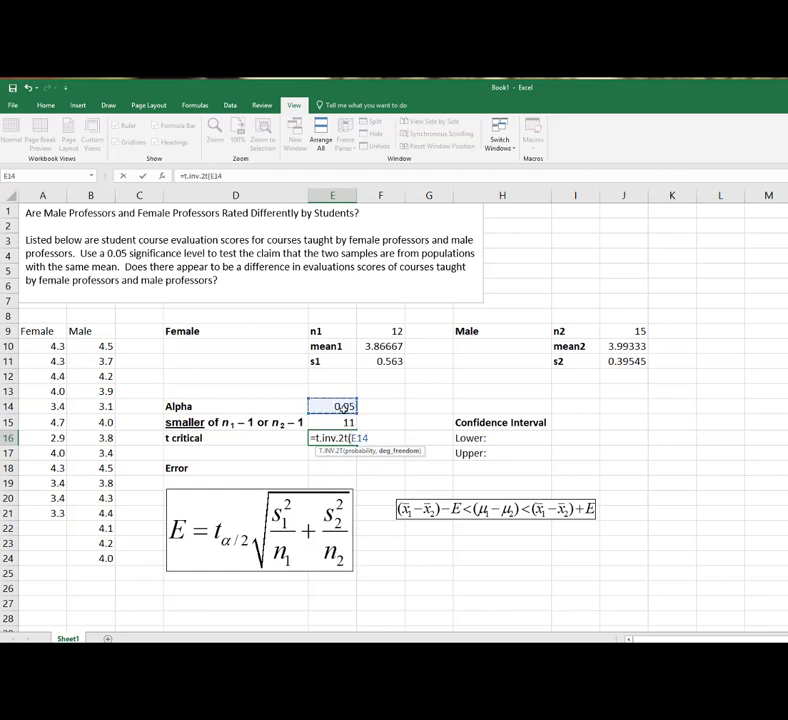
pyautogui.write(',')
pyautogui.click(340, 422)
pyautogui.write(')')
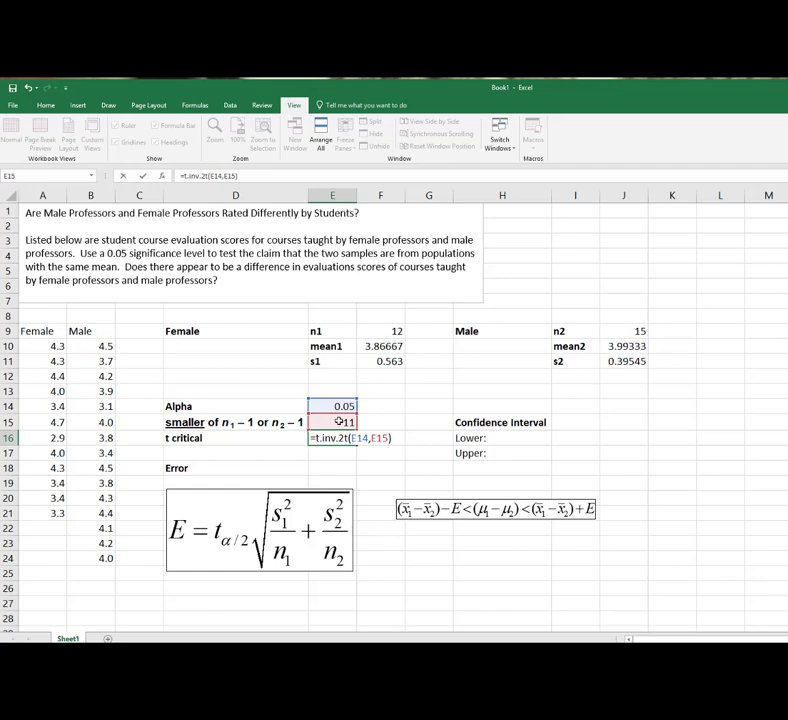
pyautogui.press('Return')
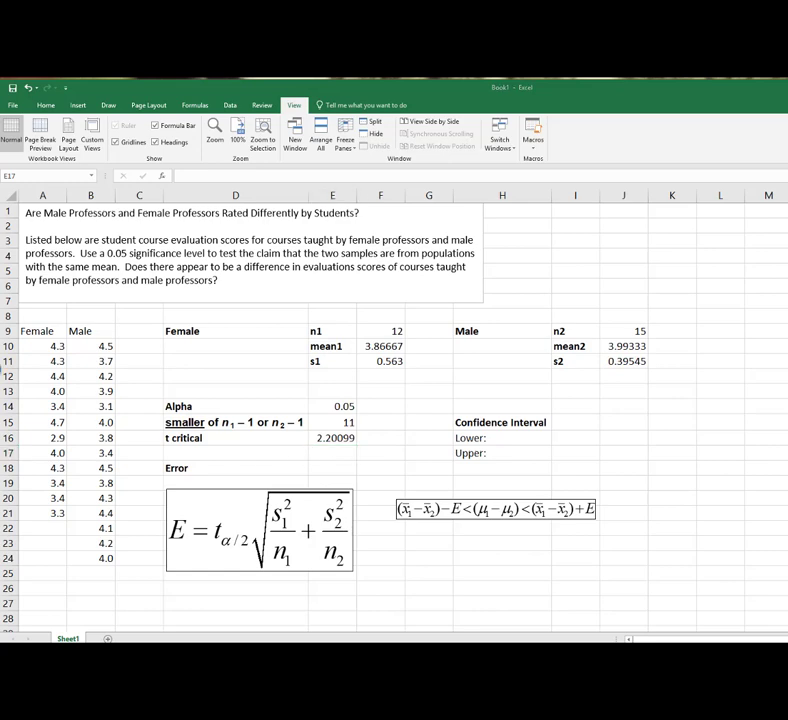
# - Enter =T.INV(E14/2,E15) in E17, returning -2.20099
pyautogui.click(338, 453)
pyautogui.write('=t.inv')
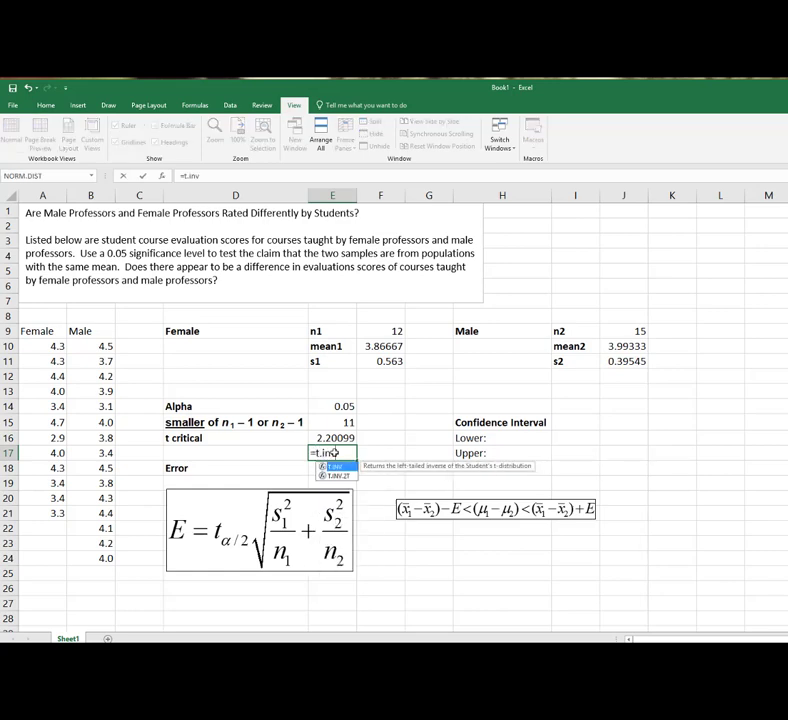
pyautogui.write('(')
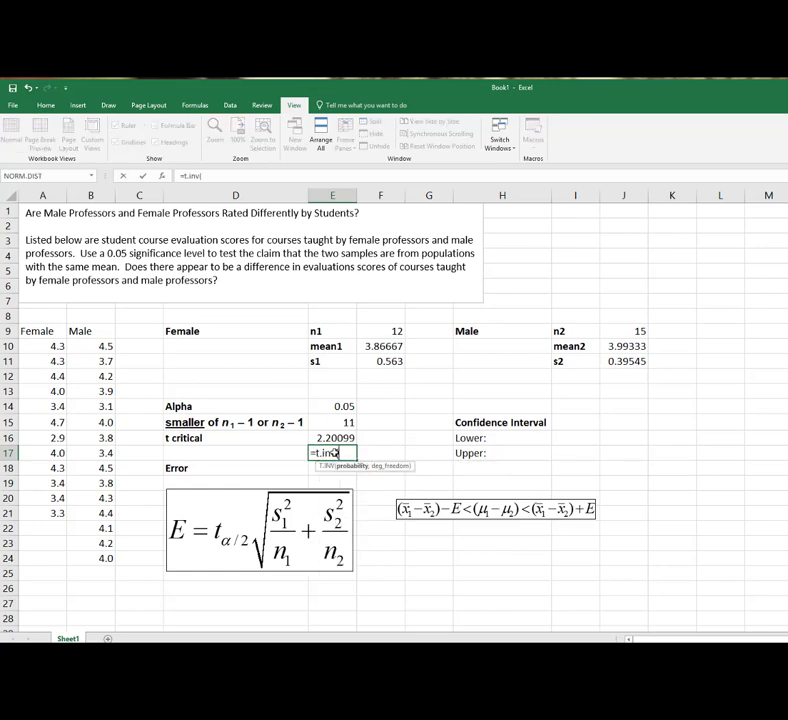
pyautogui.click(340, 406)
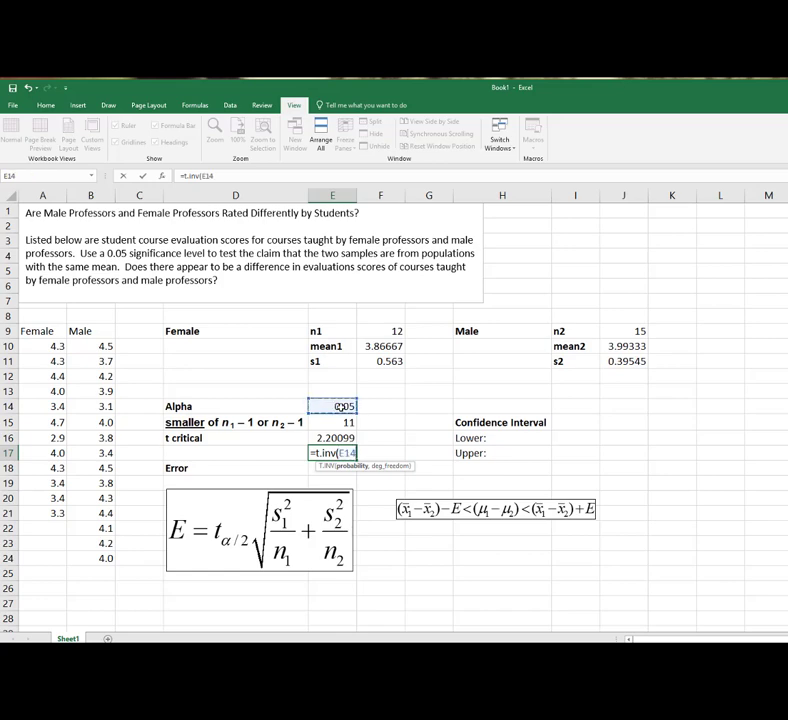
pyautogui.write('/2,')
pyautogui.click(326, 422)
pyautogui.write(')')
pyautogui.press('Return')
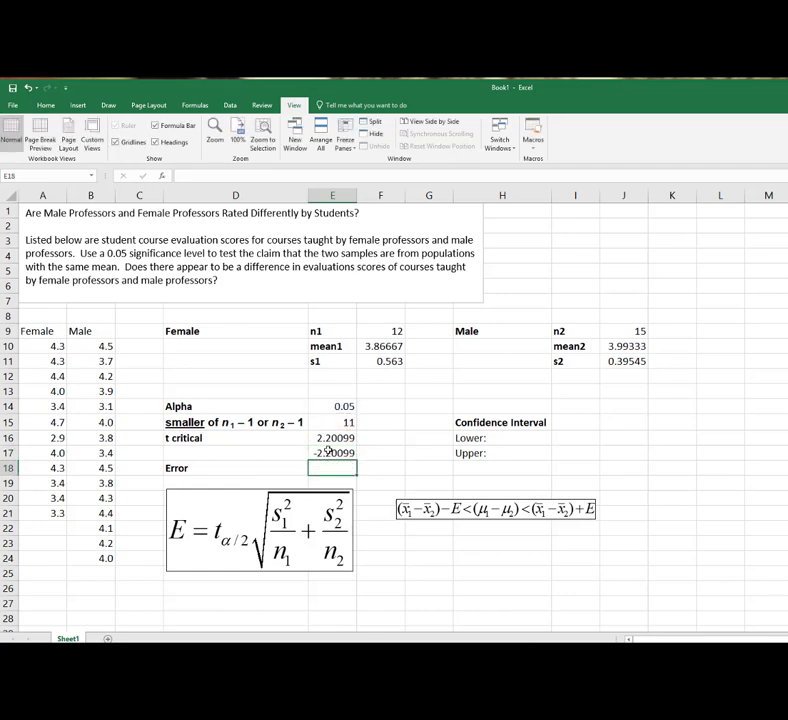
# - Compare the E17 formula with the Lower/Upper cells and the two-tailed formula in E16
pyautogui.click(329, 450)
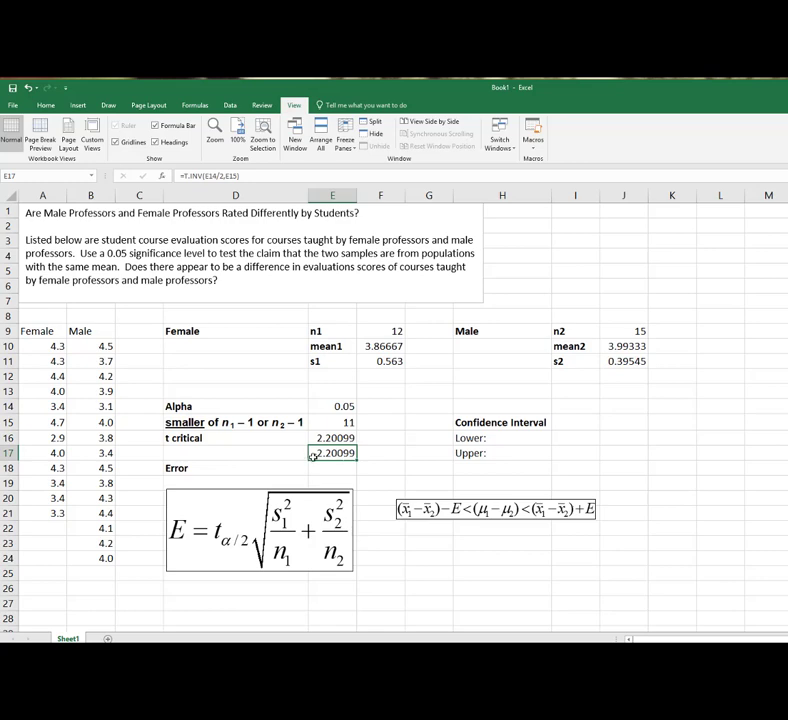
pyautogui.moveTo(575, 440); pyautogui.dragTo(575, 453)
pyautogui.click(573, 454)
pyautogui.click(334, 452)
pyautogui.click(322, 437)
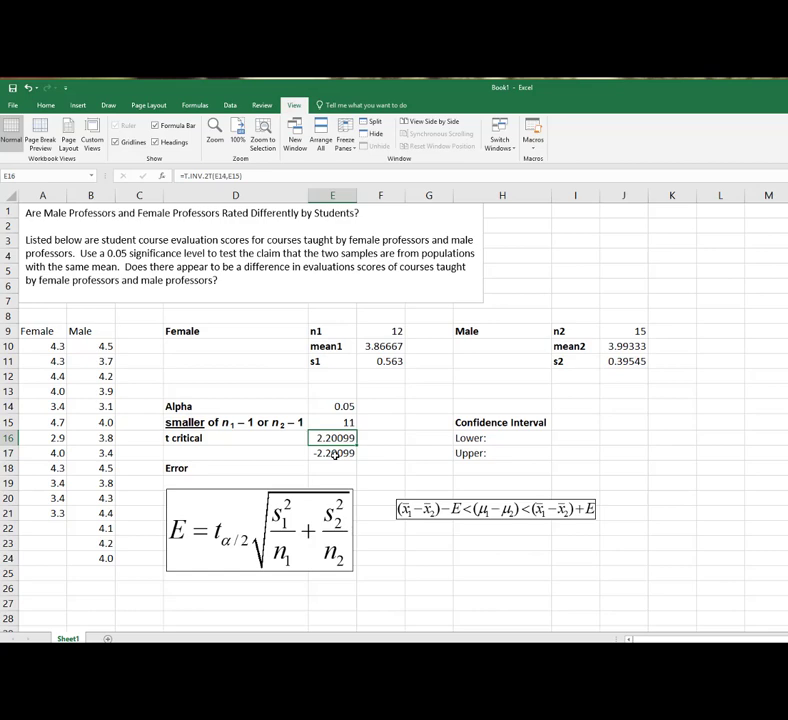
# - Replace E17's value with =TINV(E14,E15) for comparison
pyautogui.click(335, 453)
pyautogui.press('Delete')
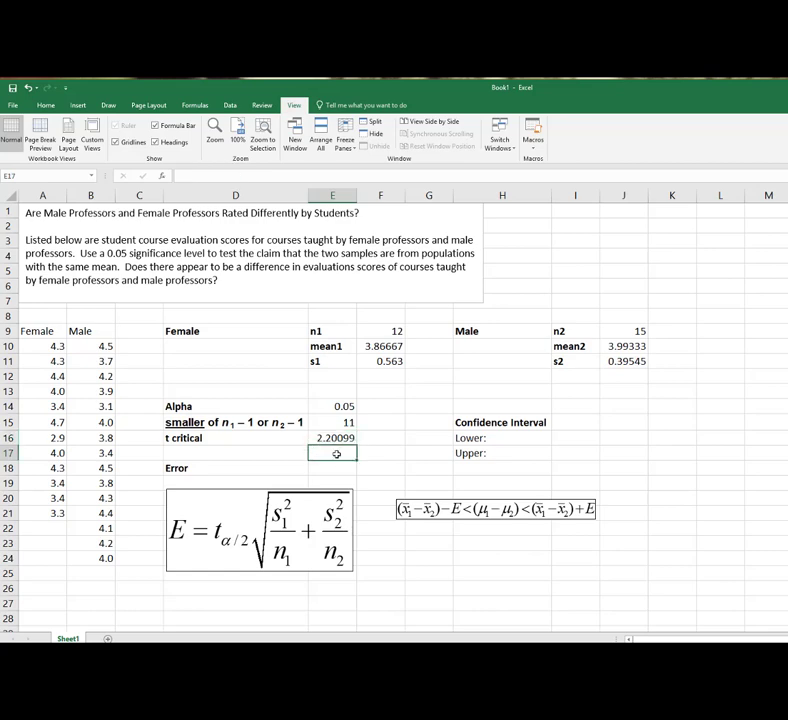
pyautogui.write('=tinv')
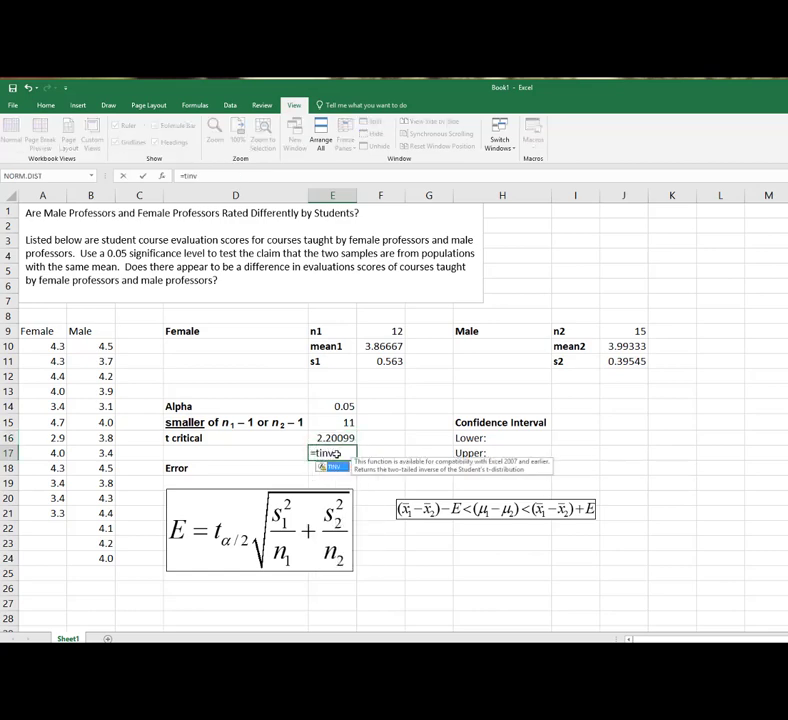
pyautogui.write('(')
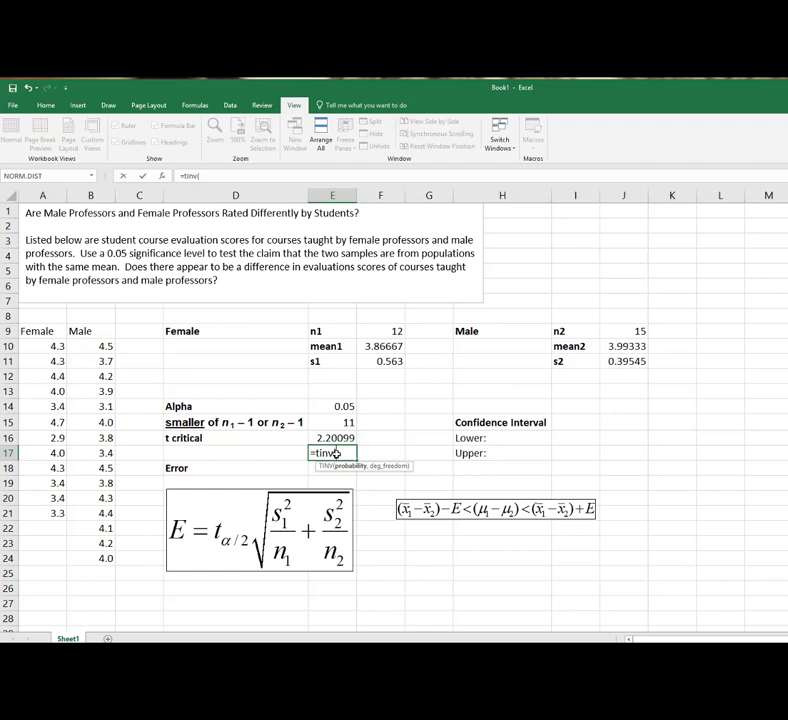
pyautogui.click(344, 406)
pyautogui.write(',')
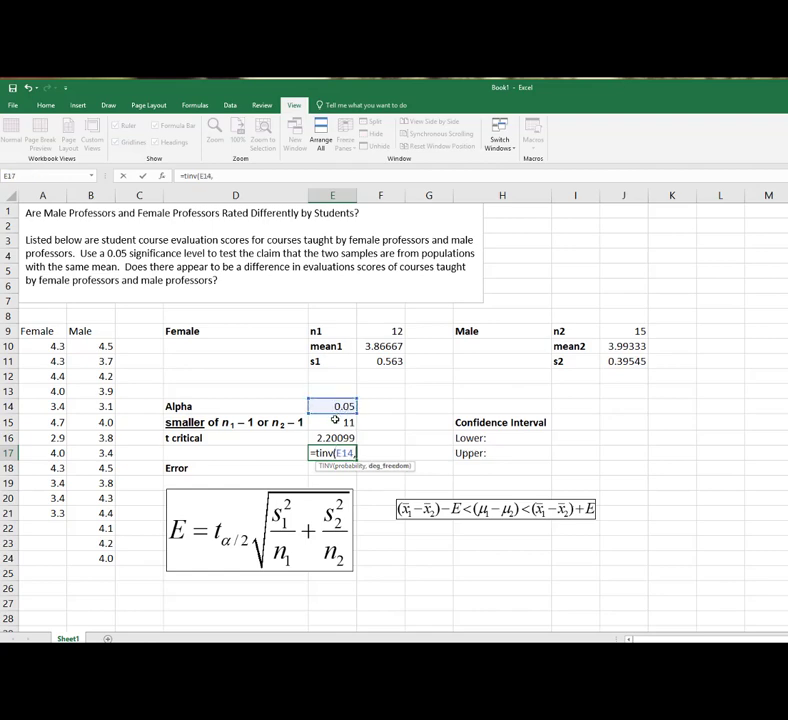
pyautogui.click(335, 421)
pyautogui.write(')')
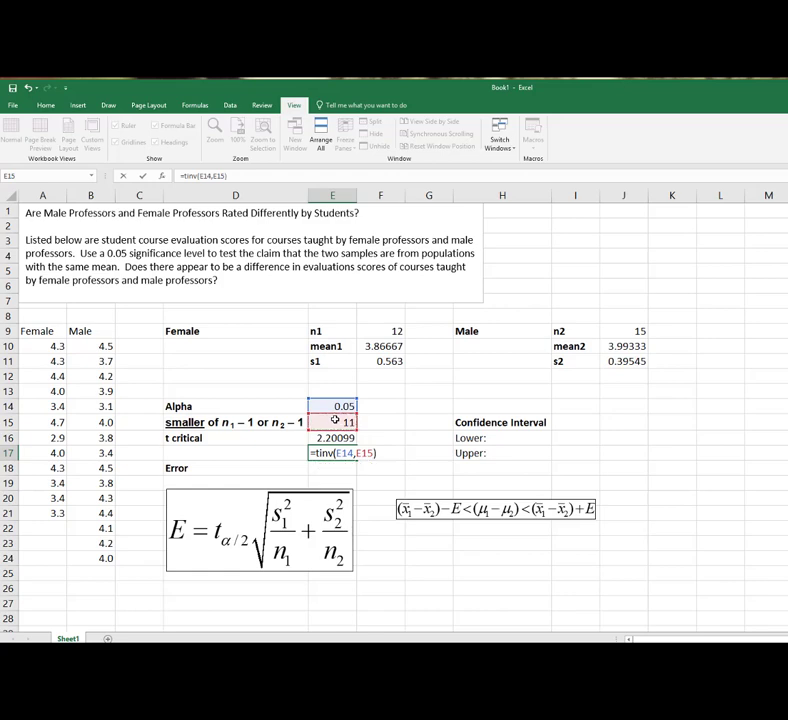
pyautogui.press('Return')
# - Compare the TINV formula in E17 against the T.INV.2T formula in E16
pyautogui.click(341, 453)
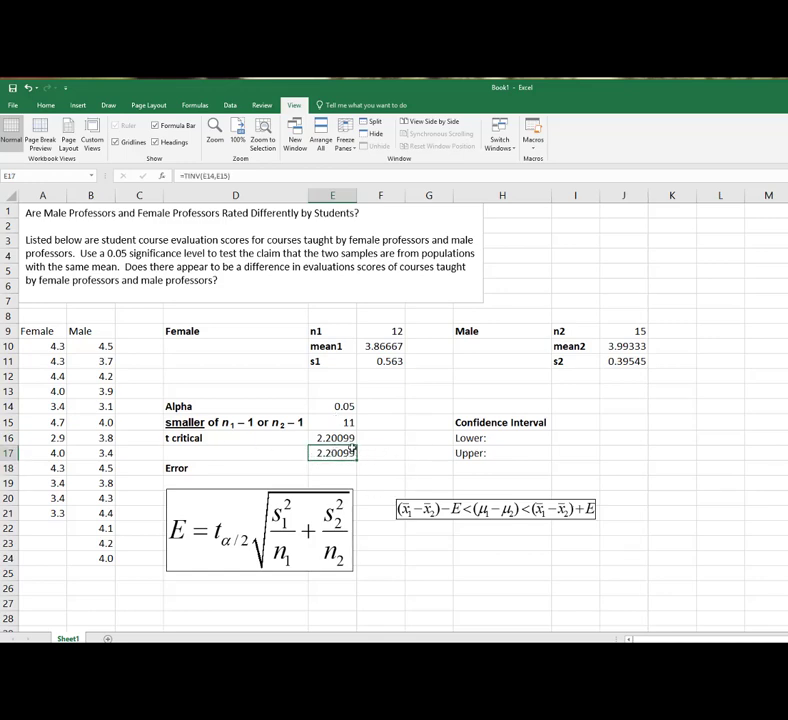
pyautogui.click(341, 439)
pyautogui.click(335, 454)
pyautogui.click(337, 439)
pyautogui.click(336, 454)
pyautogui.click(345, 469)
# - Delete the duplicate t value from E17, keeping 2.20099 in E16
pyautogui.click(333, 453)
pyautogui.press('Delete')
pyautogui.click(338, 467)
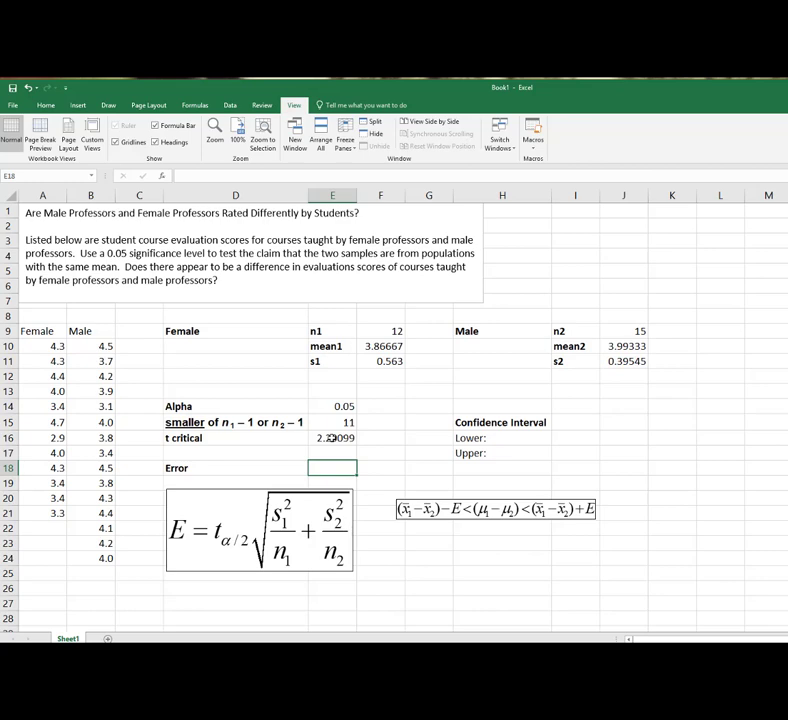
pyautogui.click(330, 438)
pyautogui.click(329, 455)
# - Enter =E16*SQRT(F11^2/F9+J11^2/J9) in E18, giving an Error of 0.42245
pyautogui.click(326, 465)
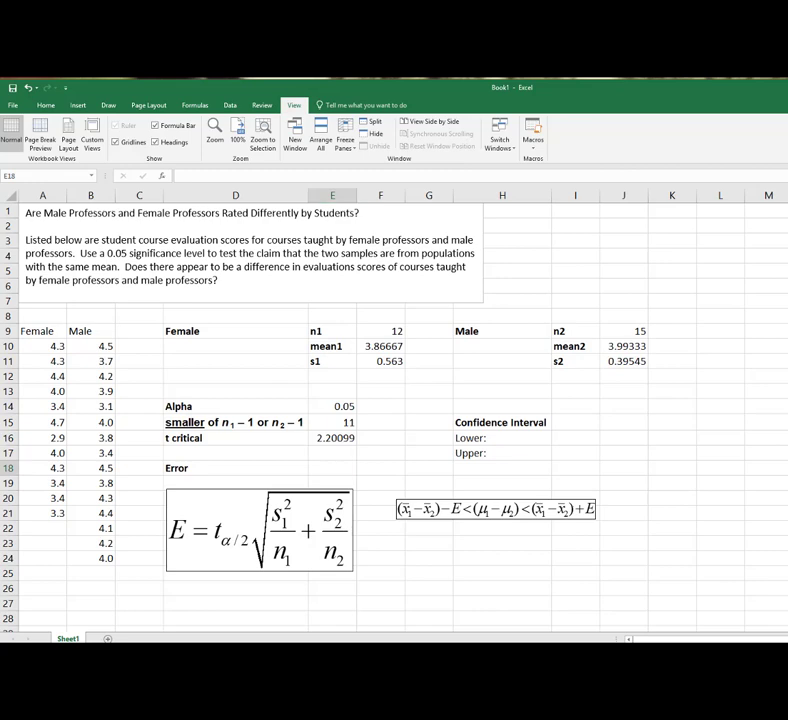
pyautogui.click(339, 467)
pyautogui.write('=')
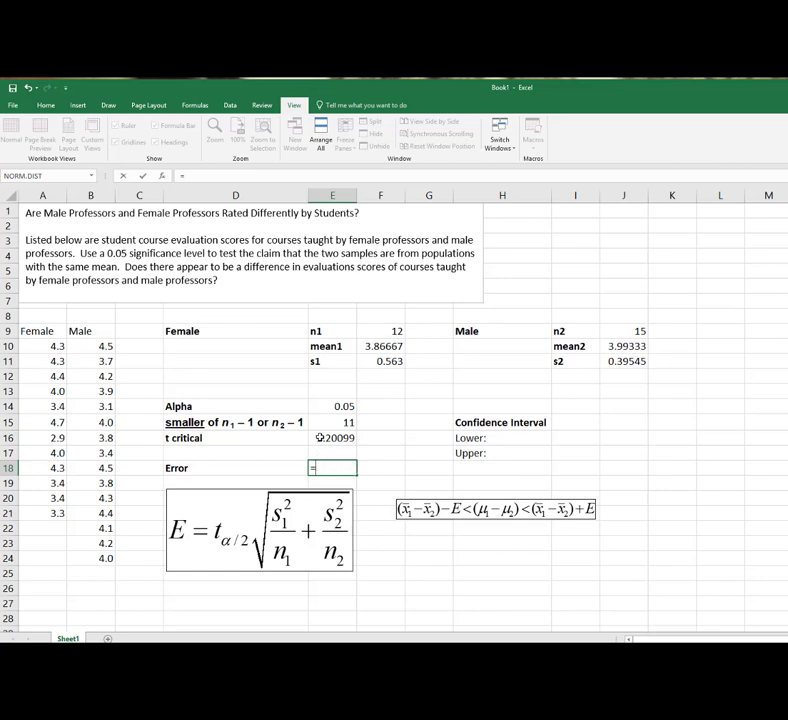
pyautogui.click(320, 437)
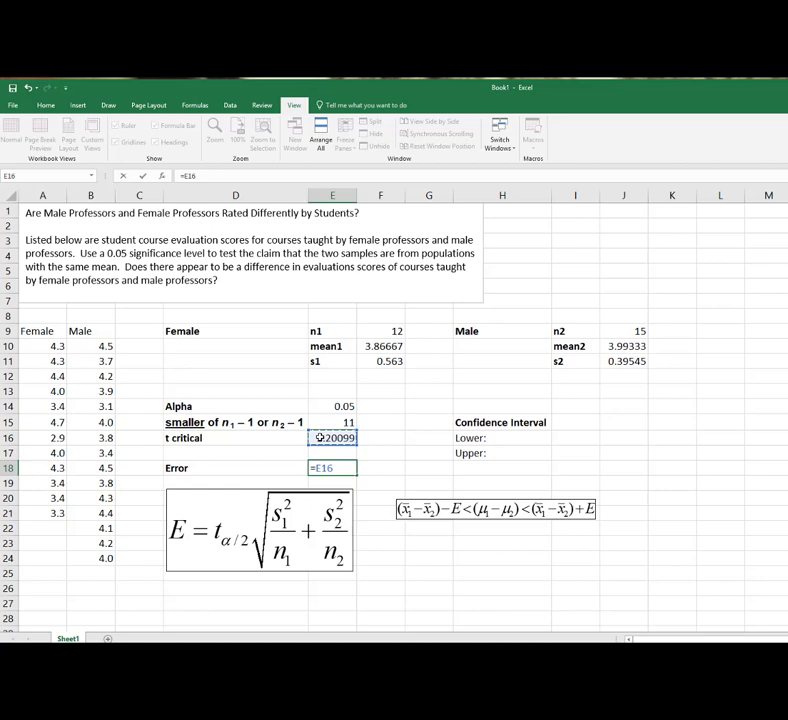
pyautogui.write('*sqrt(')
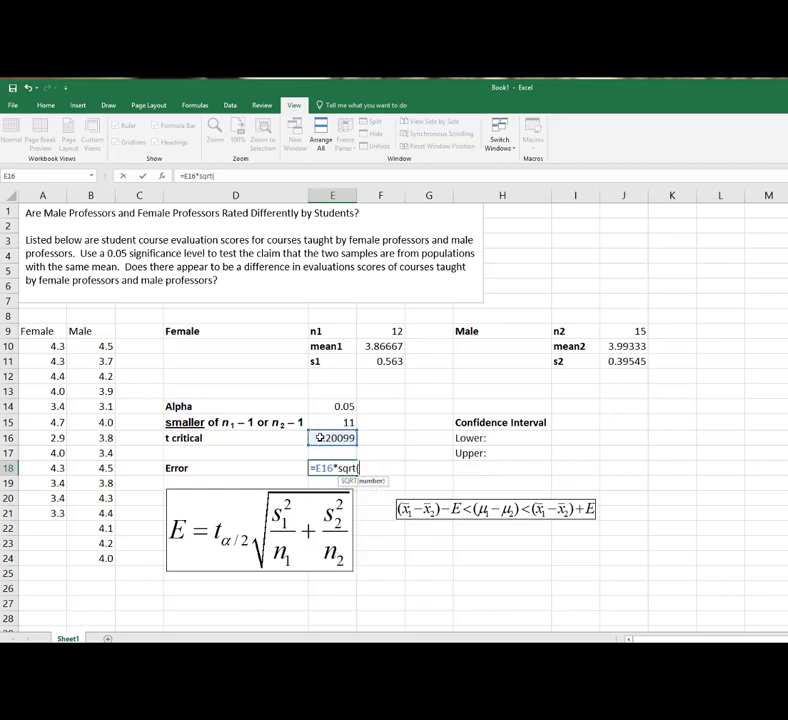
pyautogui.click(381, 363)
pyautogui.write('^2')
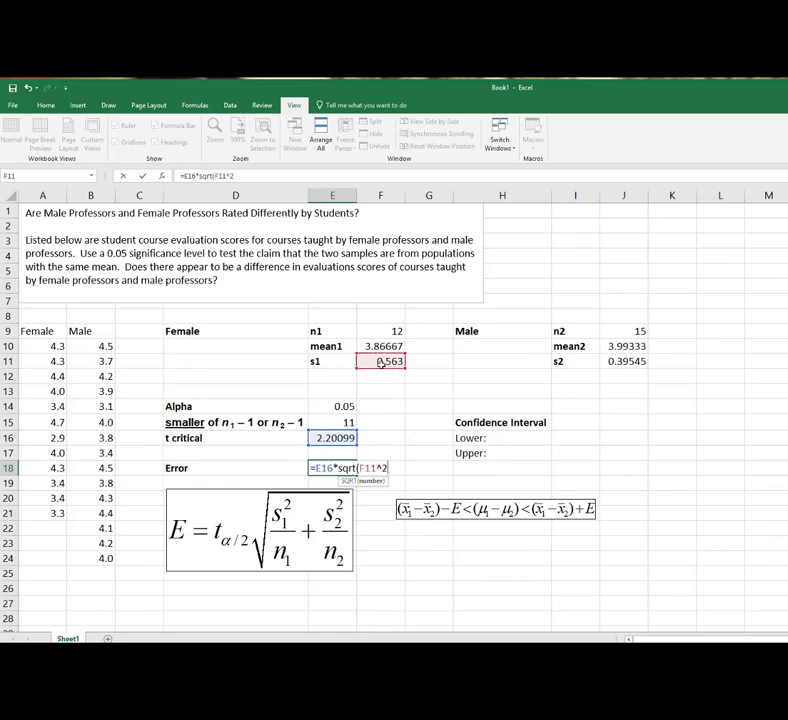
pyautogui.write('/')
pyautogui.click(397, 331)
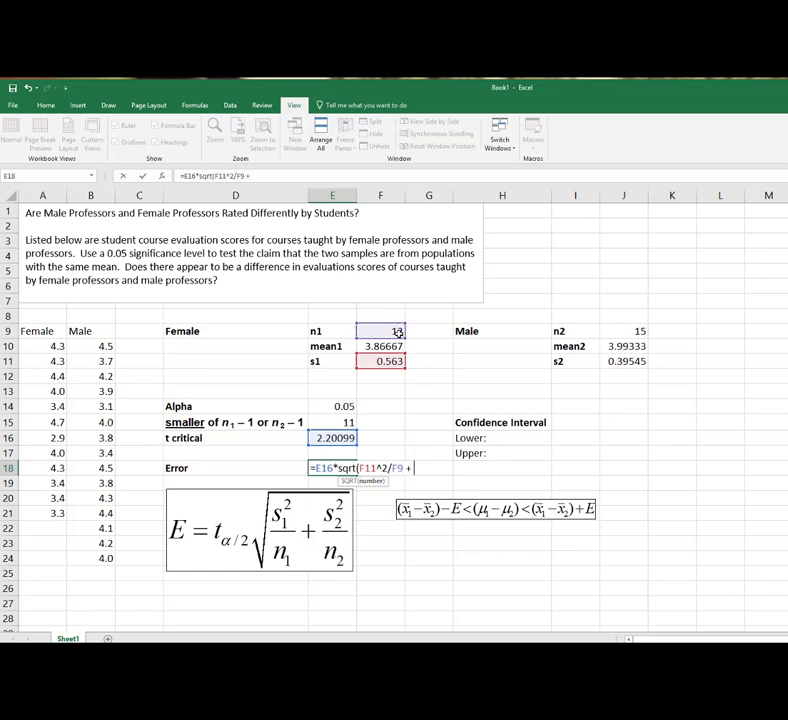
pyautogui.click(627, 362)
pyautogui.write('^2')
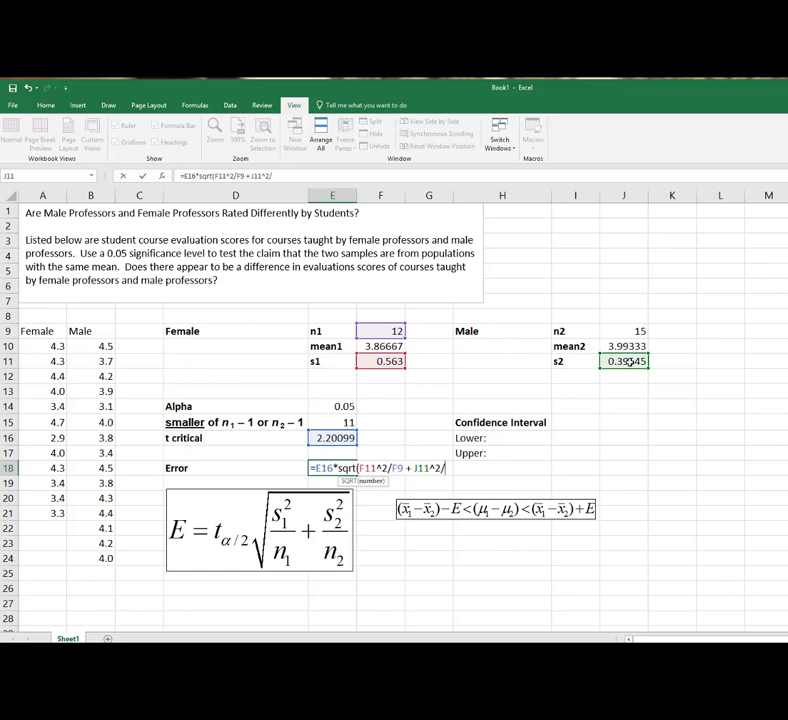
pyautogui.write('/')
pyautogui.click(628, 331)
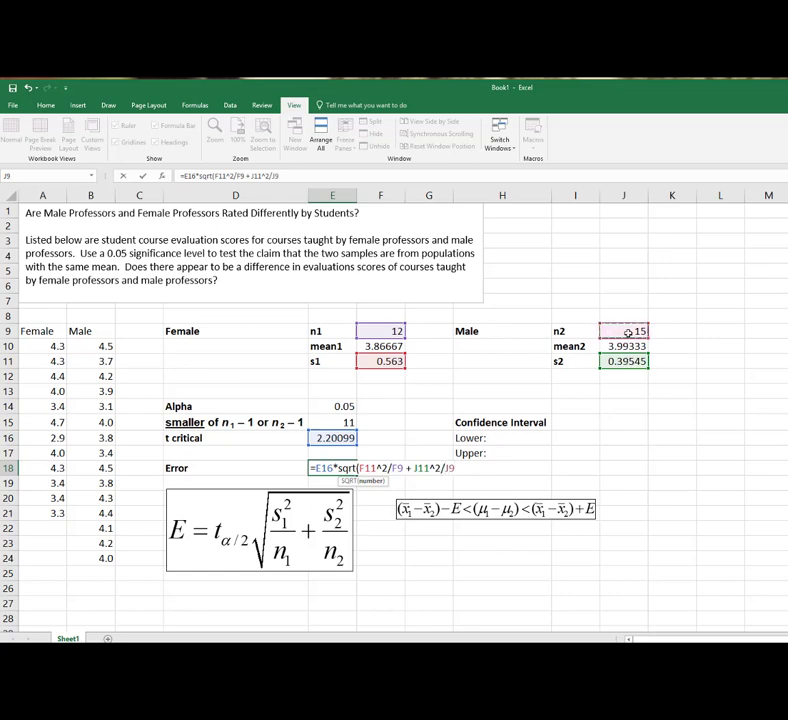
pyautogui.write(')')
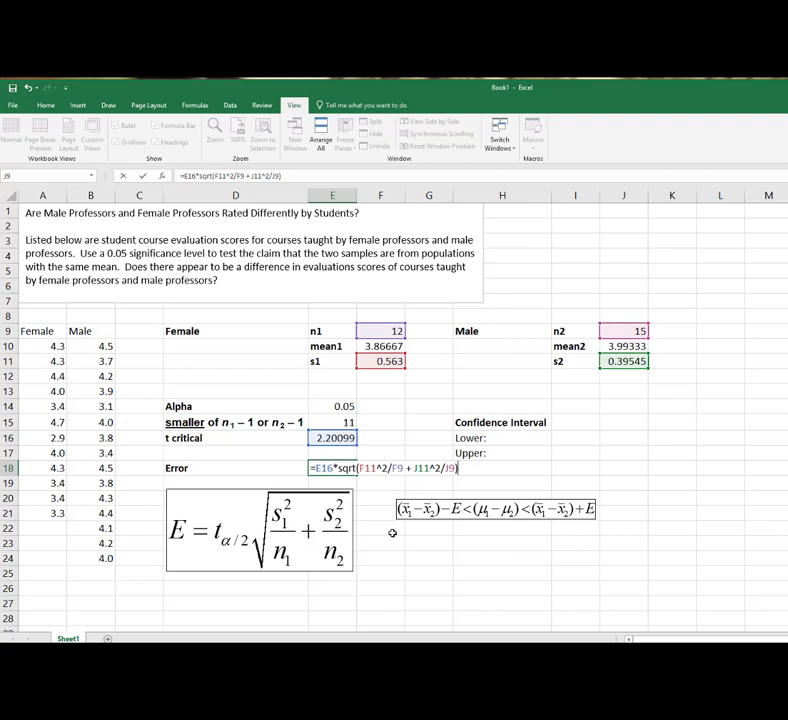
pyautogui.press('Return')
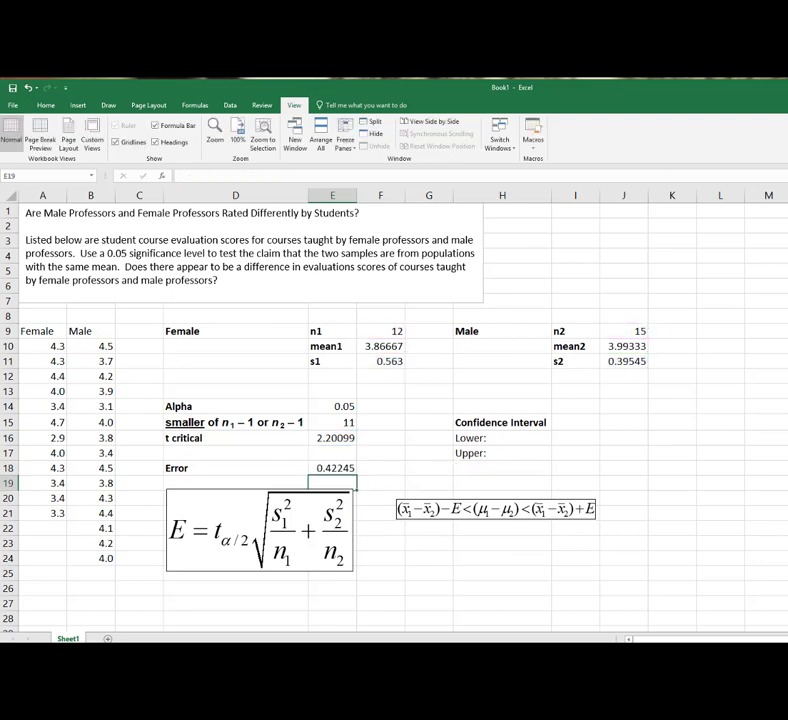
pyautogui.click(328, 468)
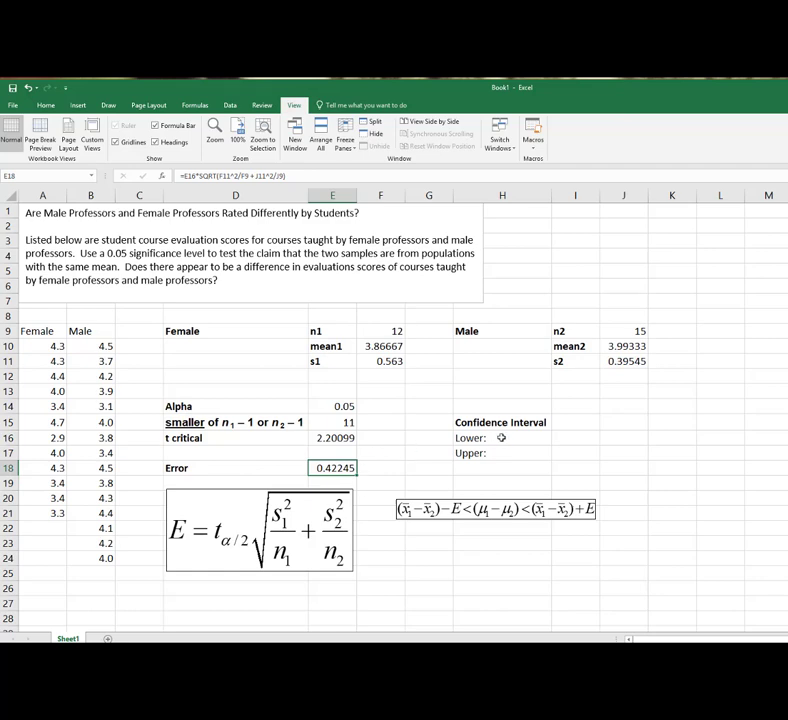
# - Enter the Lower bound =(F10-J10)-E18, giving -0.54912
pyautogui.click(571, 438)
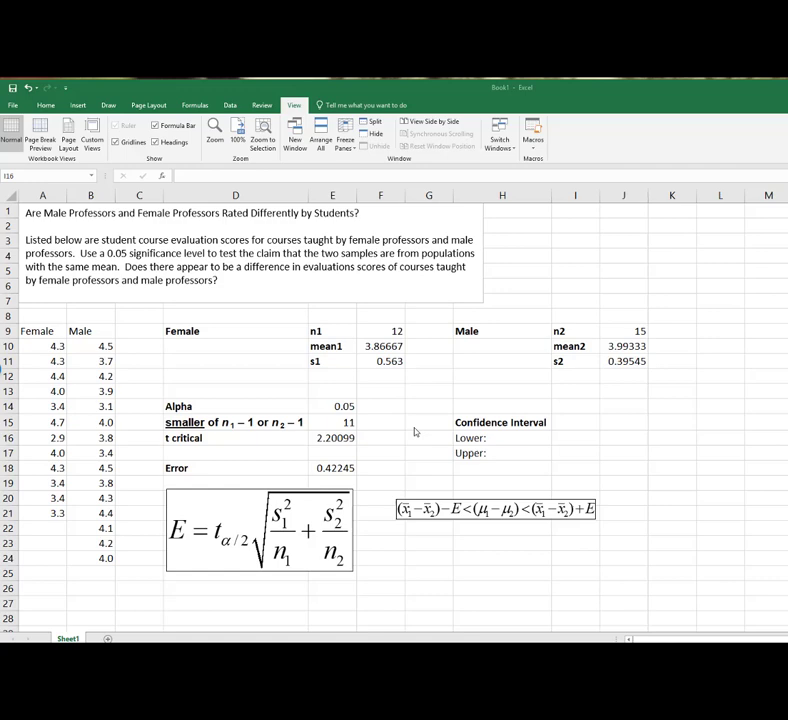
pyautogui.click(580, 440)
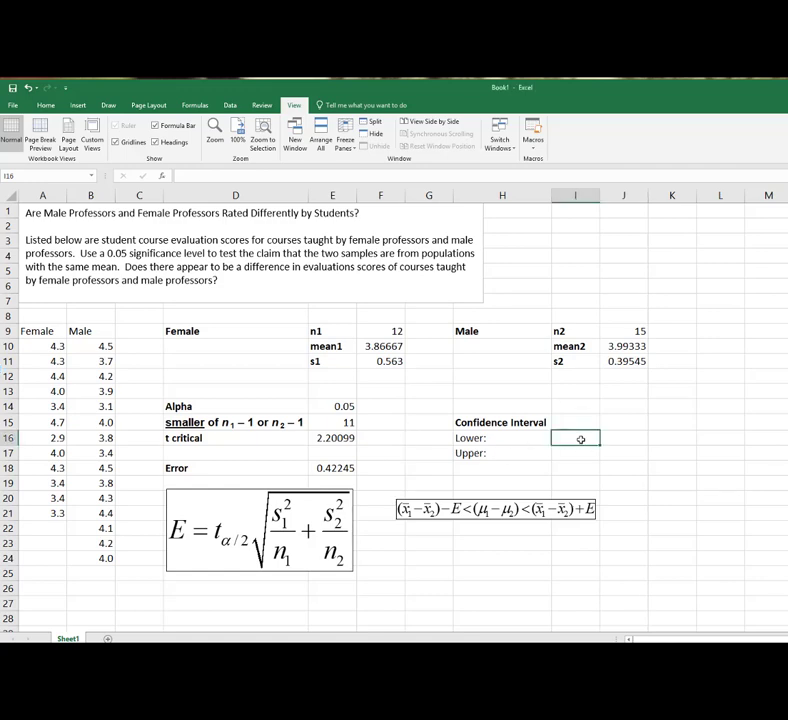
pyautogui.write('=(')
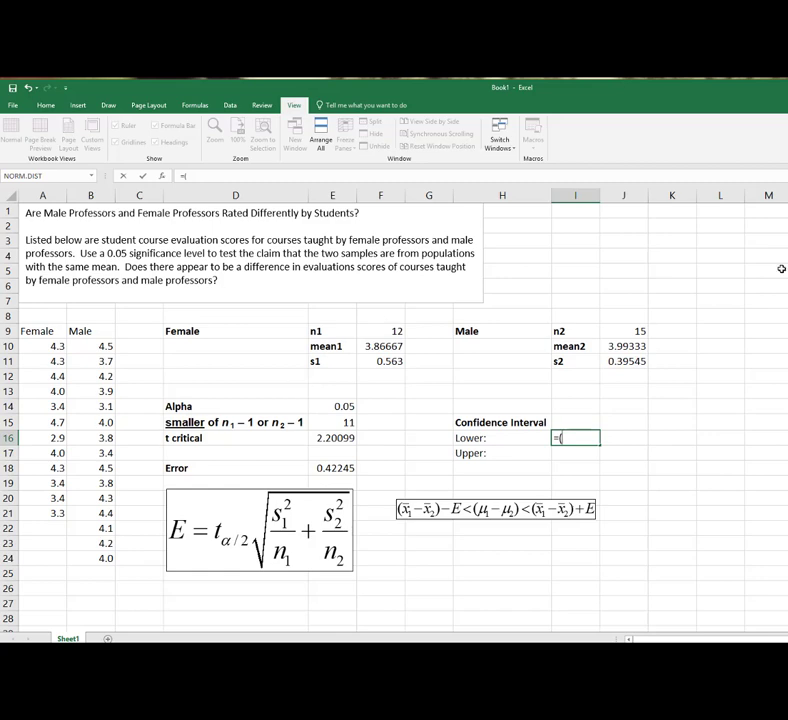
pyautogui.click(388, 347)
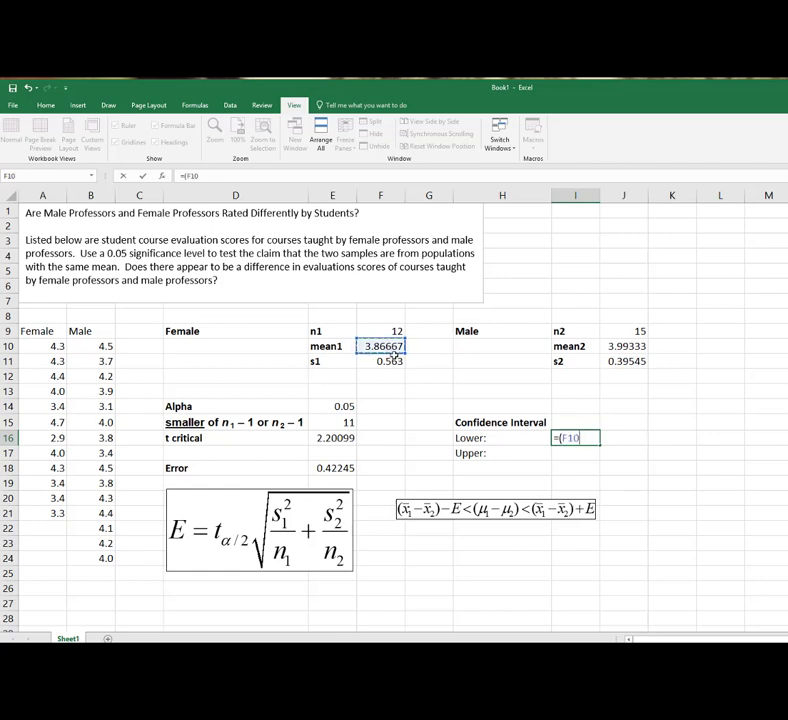
pyautogui.write('-')
pyautogui.click(624, 346)
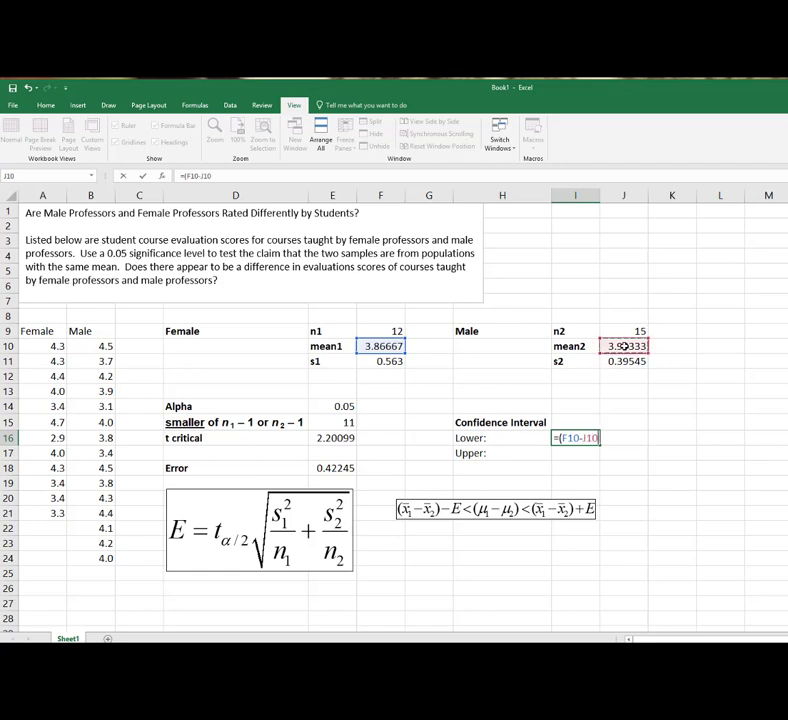
pyautogui.write(')-')
pyautogui.click(328, 470)
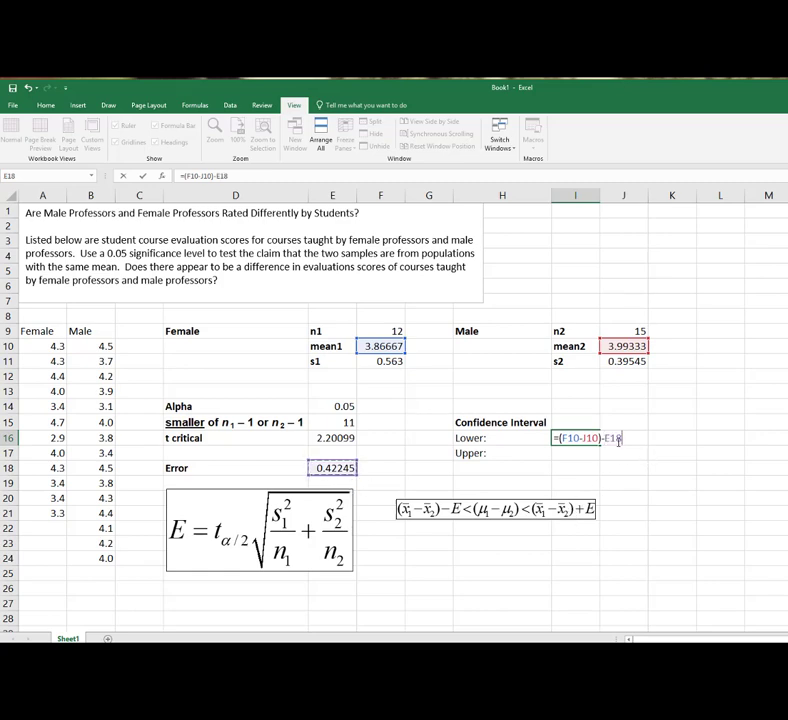
pyautogui.press('Return')
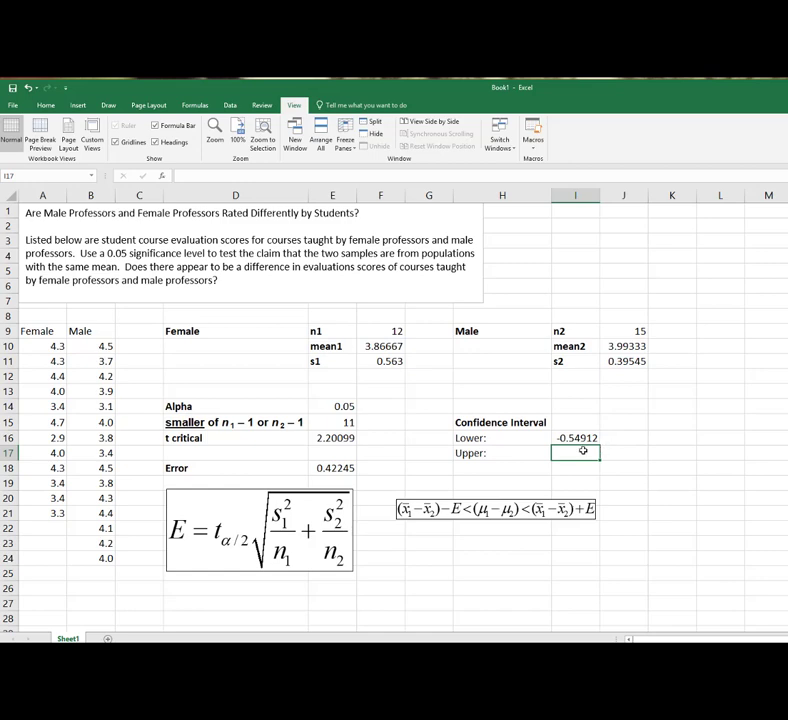
# - Enter the Upper bound =(F10-J10)+E18, giving 0.29578
pyautogui.write('=(')
pyautogui.click(398, 344)
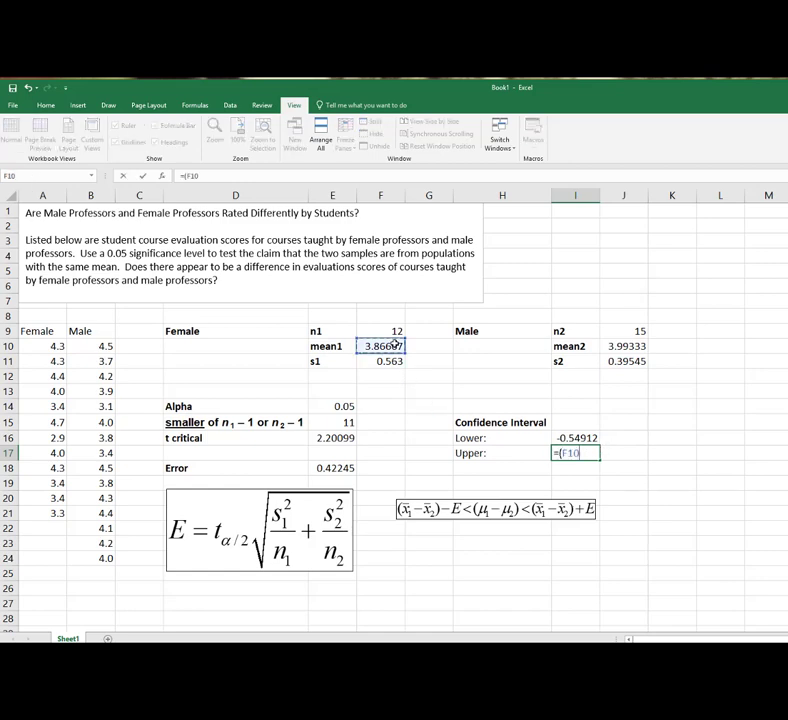
pyautogui.write('-')
pyautogui.click(608, 347)
pyautogui.write(')')
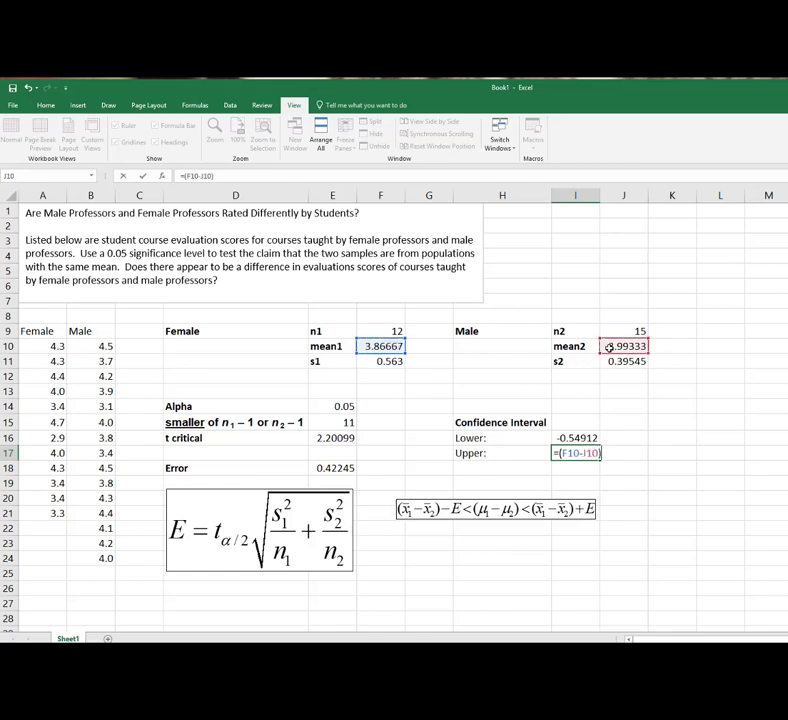
pyautogui.write('+')
pyautogui.click(329, 467)
pyautogui.press('Return')
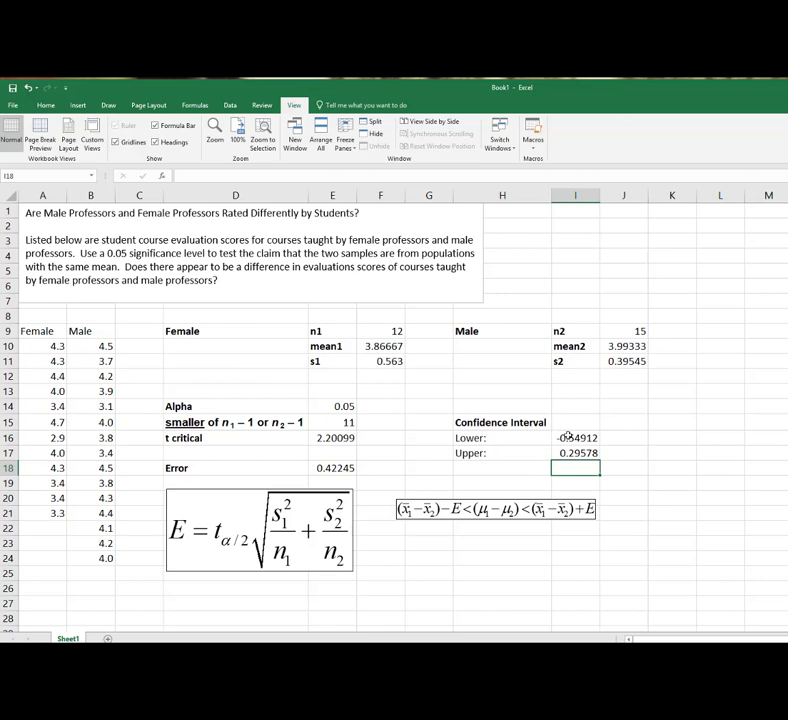
pyautogui.click(567, 437)
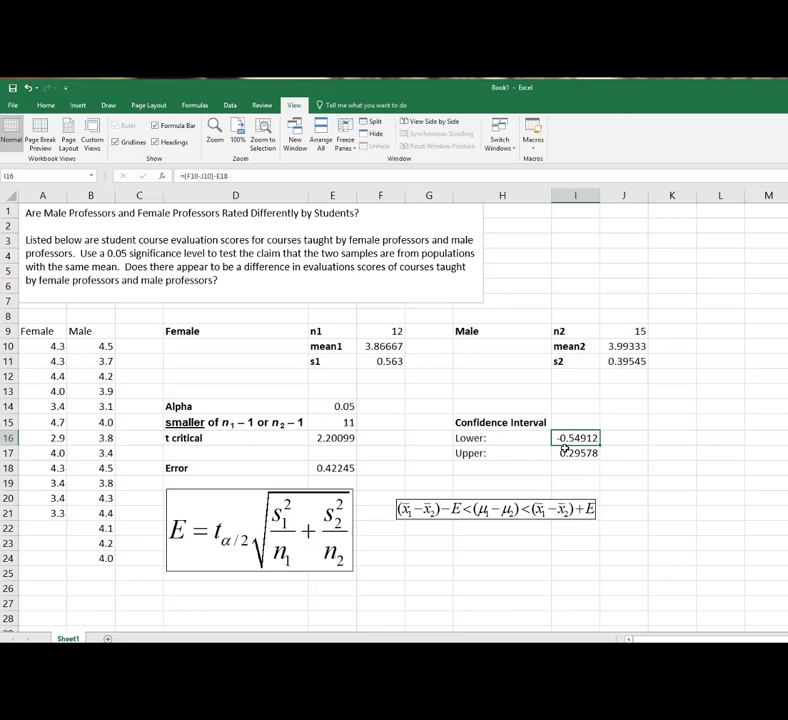
pyautogui.click(565, 452)
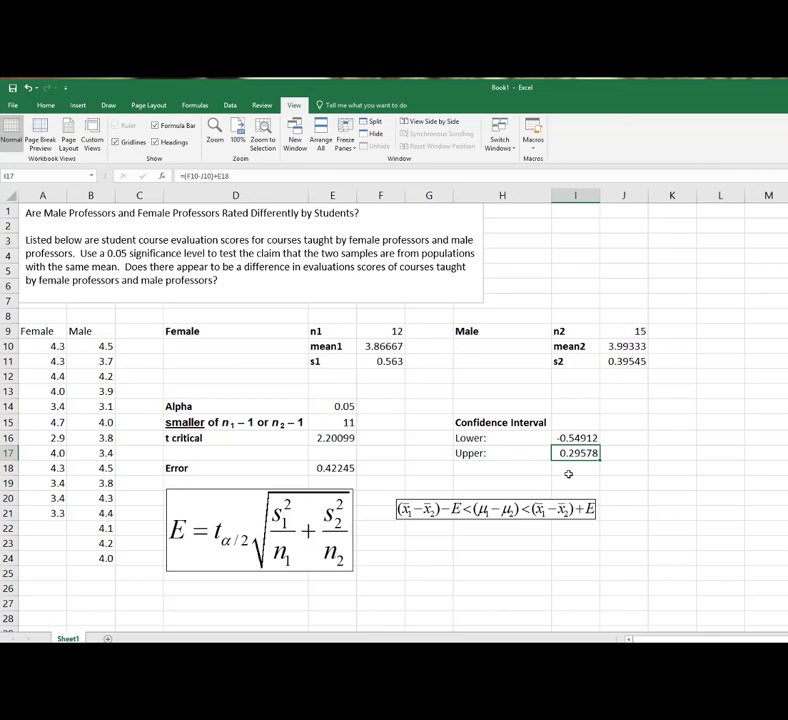
pyautogui.click(56, 404)
pyautogui.click(95, 406)
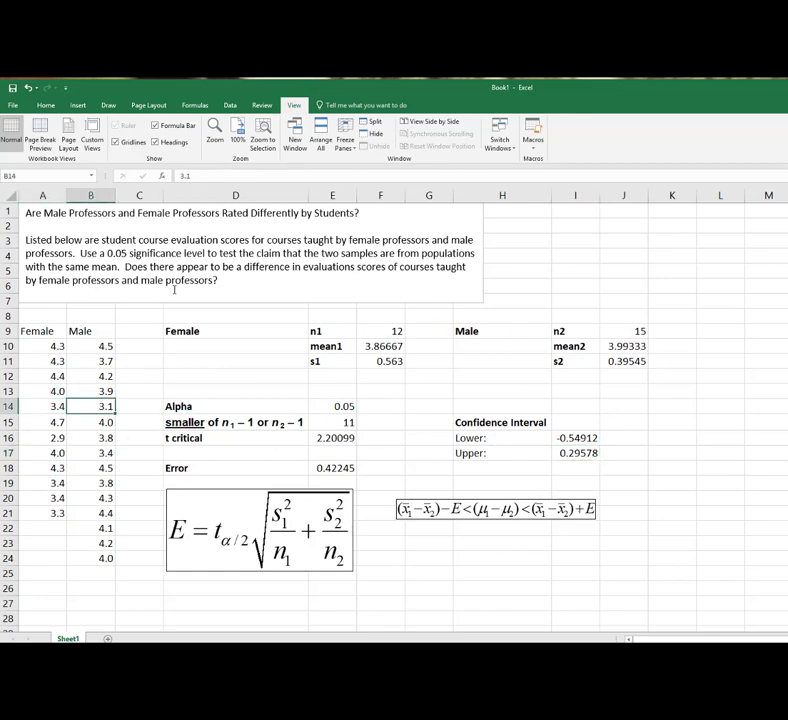
pyautogui.click(578, 453)
pyautogui.click(586, 438)
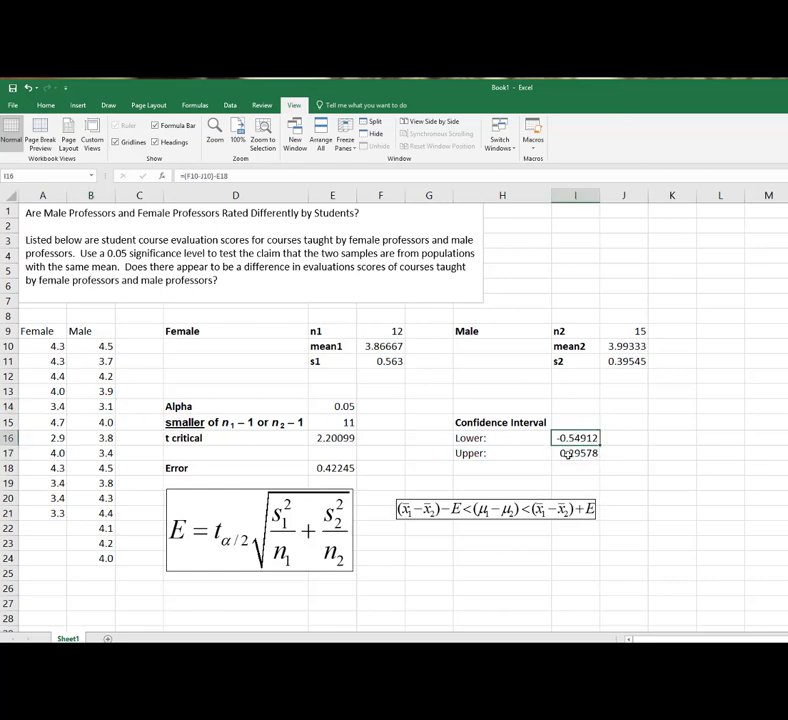
pyautogui.click(568, 454)
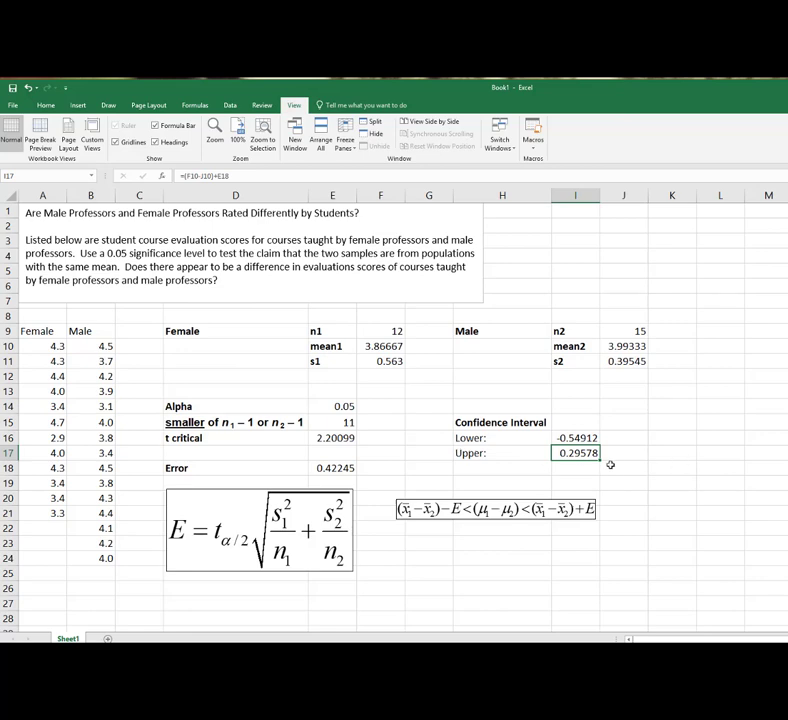